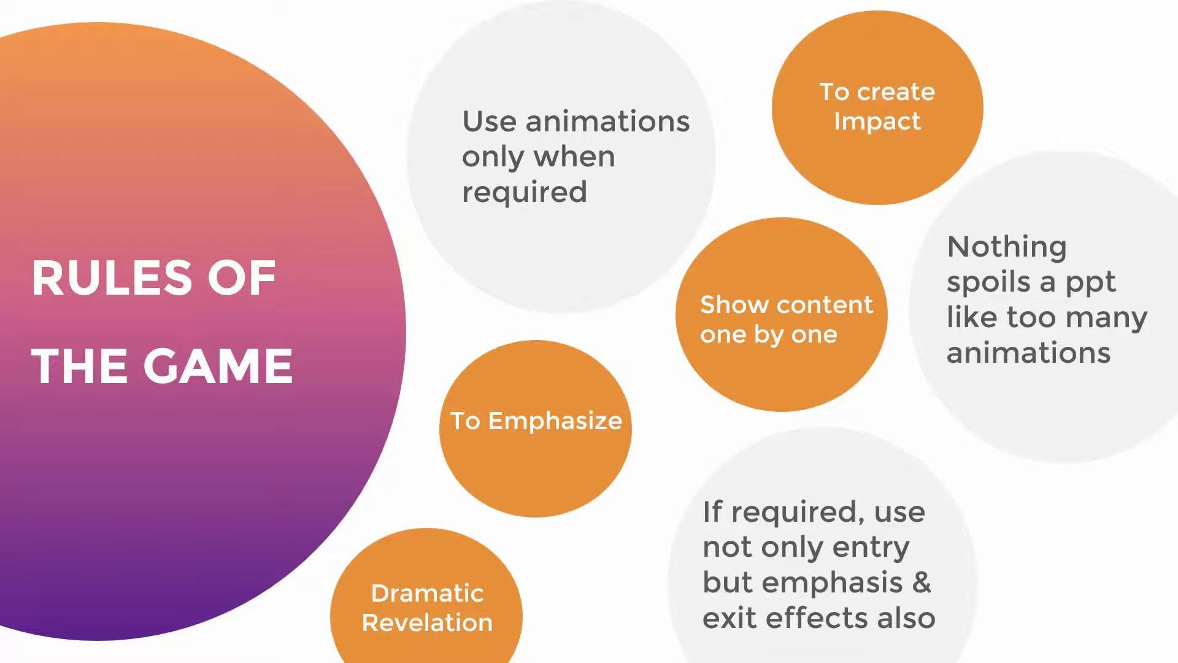
Leave the slide show at slide 3 with the five circles and zoom the editing view out to 60%.
{"action": "key", "text": "Right"}
{"action": "key", "text": "Escape"}
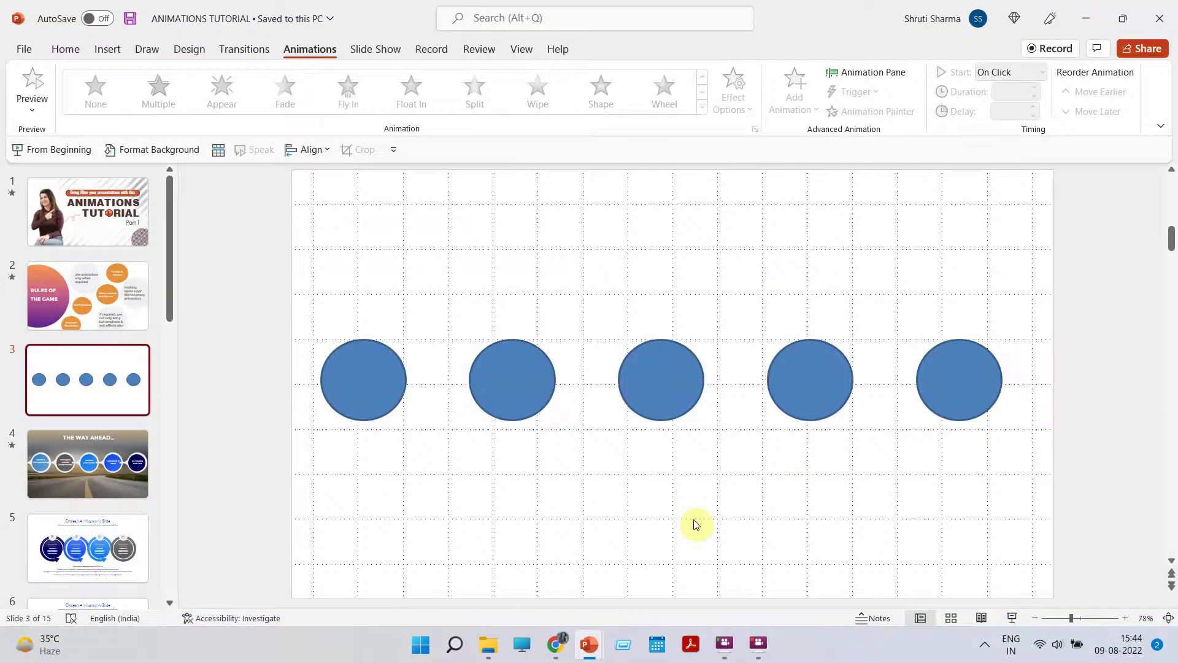
{"action": "left_click", "coordinate": [1035, 618]}
{"action": "left_click", "coordinate": [1034, 618]}
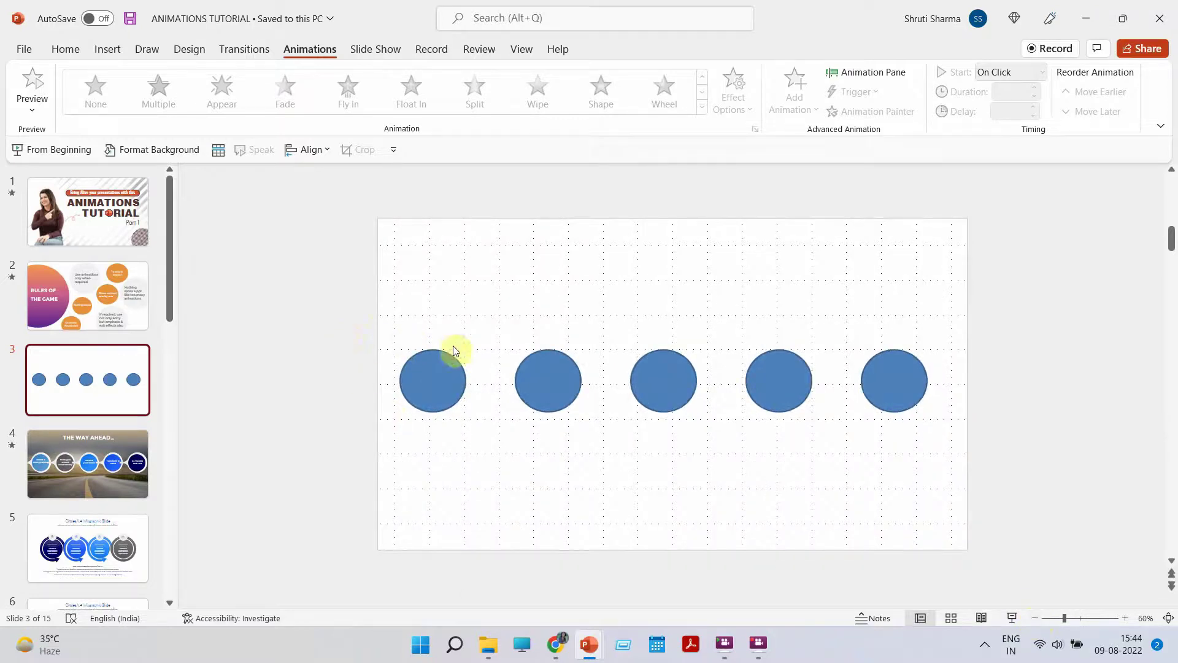
{"action": "left_click_drag", "start_coordinate": [370, 318], "coordinate": [975, 475]}
{"action": "left_click", "coordinate": [780, 465]}
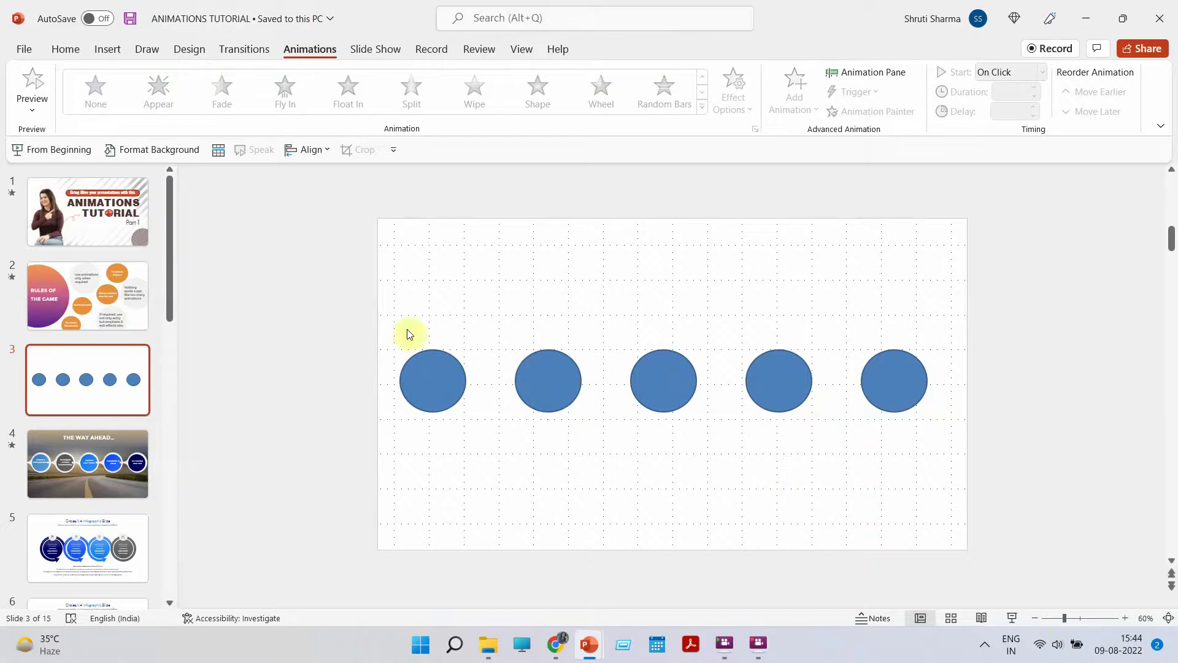
Select the first circle and look through the Entrance, Emphasis, Exit and Motion Paths animations available for it.
{"action": "left_click", "coordinate": [438, 364]}
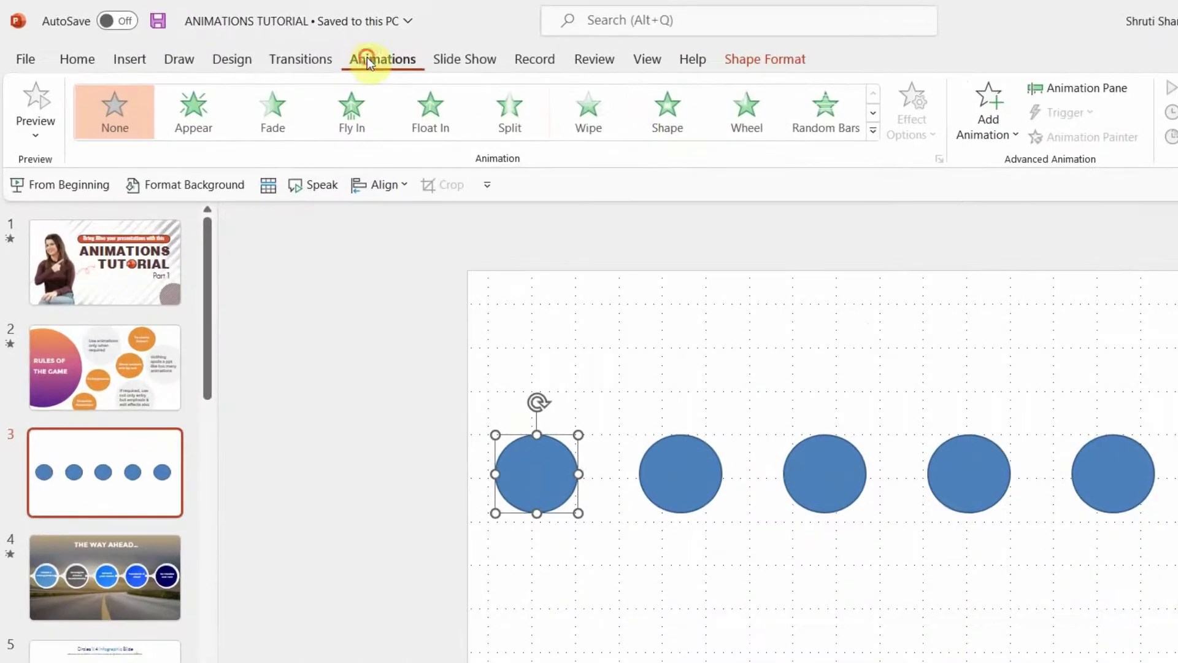
{"action": "left_click", "coordinate": [872, 131]}
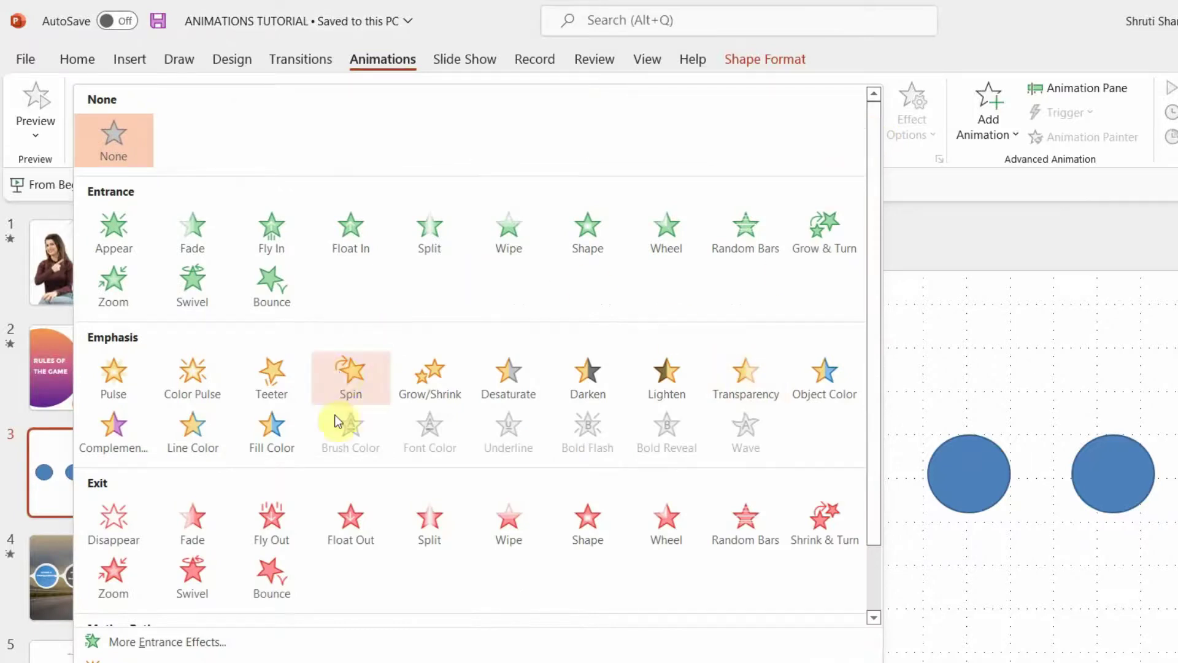
{"action": "scroll", "coordinate": [321, 554], "scroll_direction": "down", "scroll_amount": 1}
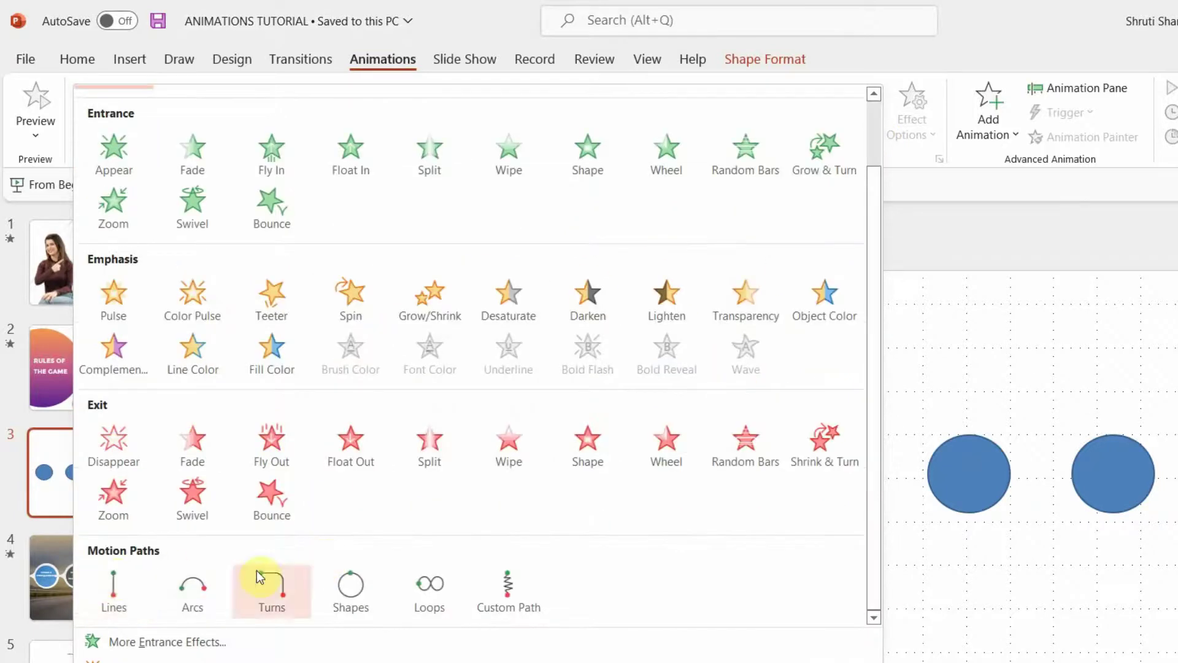
{"action": "scroll", "coordinate": [399, 391], "scroll_direction": "up", "scroll_amount": 1}
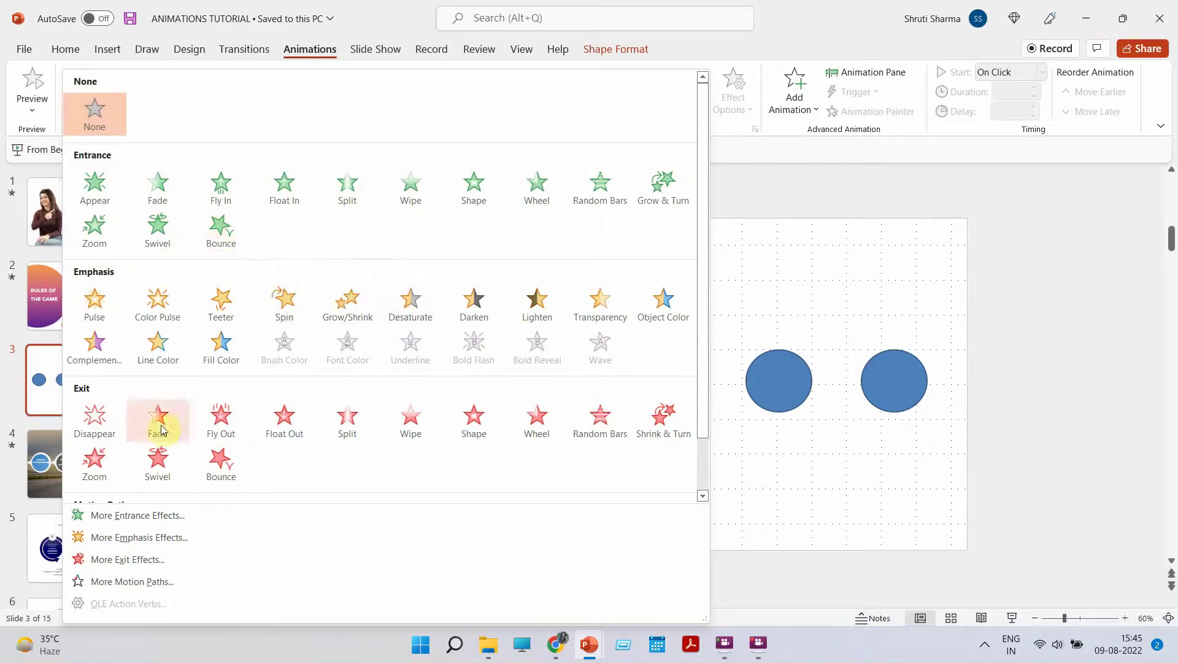
Open the full set of entrance effects and preview Blinds, Dissolve In, Peek In, Wipe, Zoom and Expand on the first circle.
{"action": "left_click", "coordinate": [131, 517]}
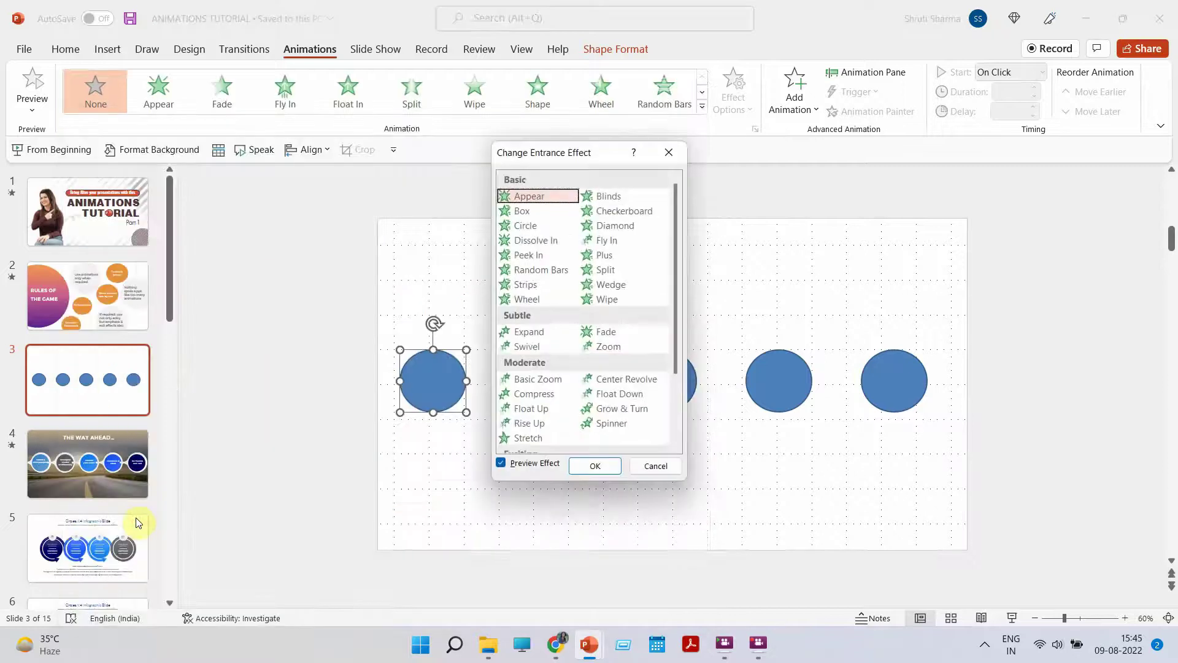
{"action": "left_click_drag", "start_coordinate": [580, 156], "coordinate": [249, 201]}
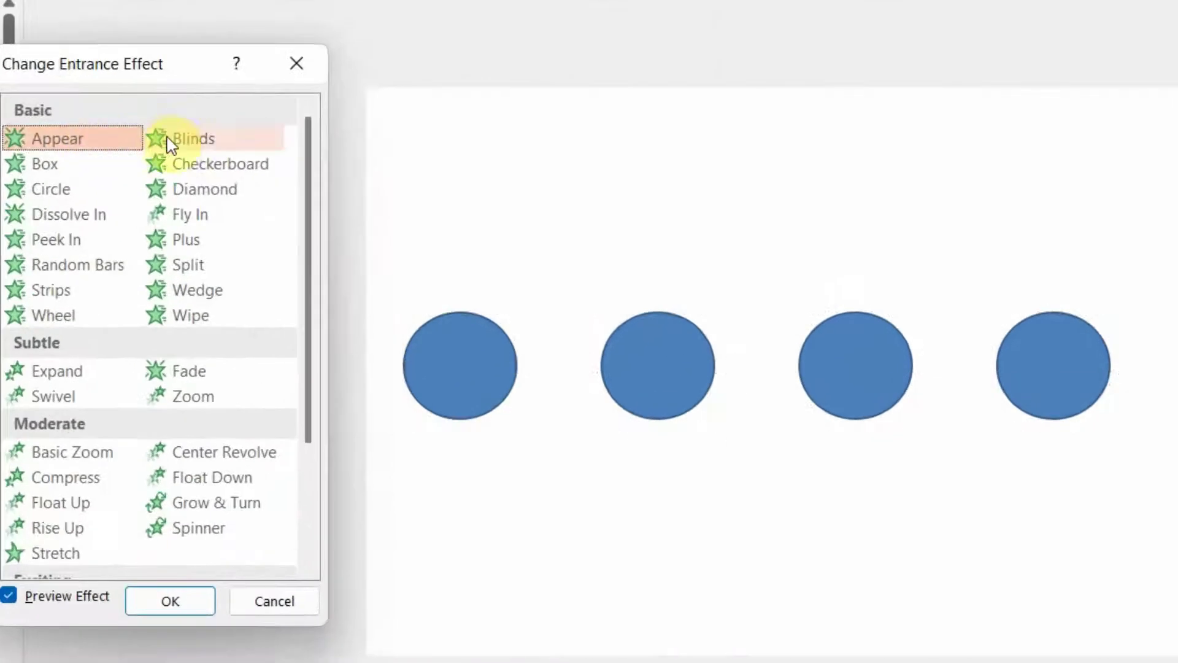
{"action": "left_click", "coordinate": [188, 157]}
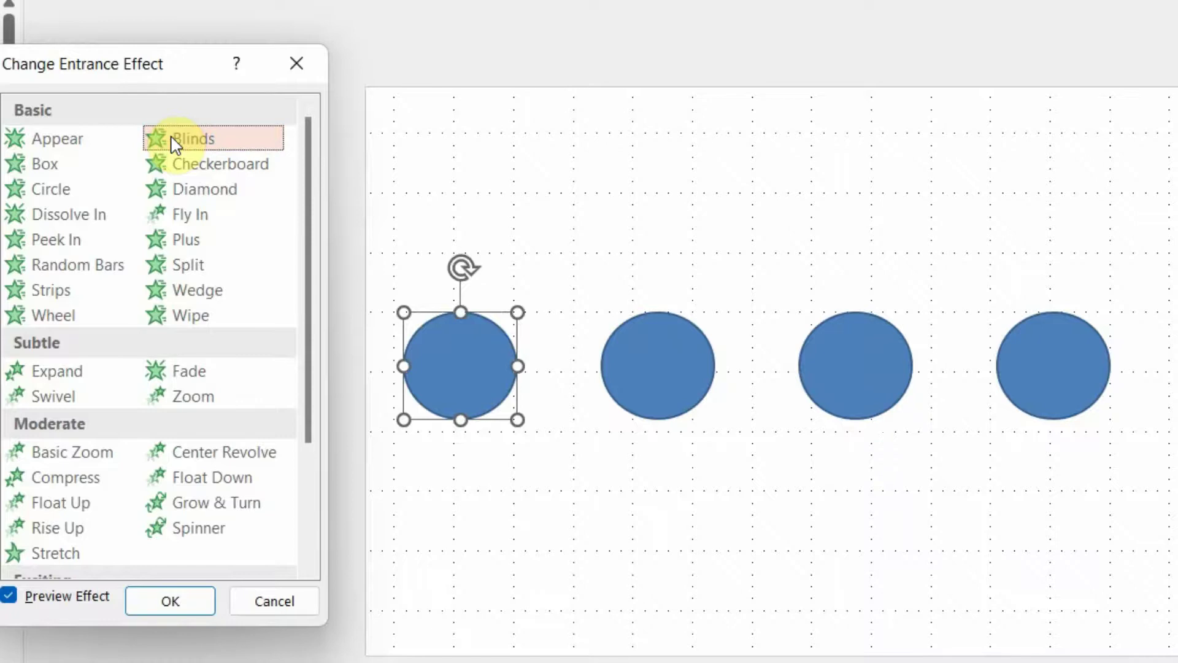
{"action": "left_click", "coordinate": [66, 220]}
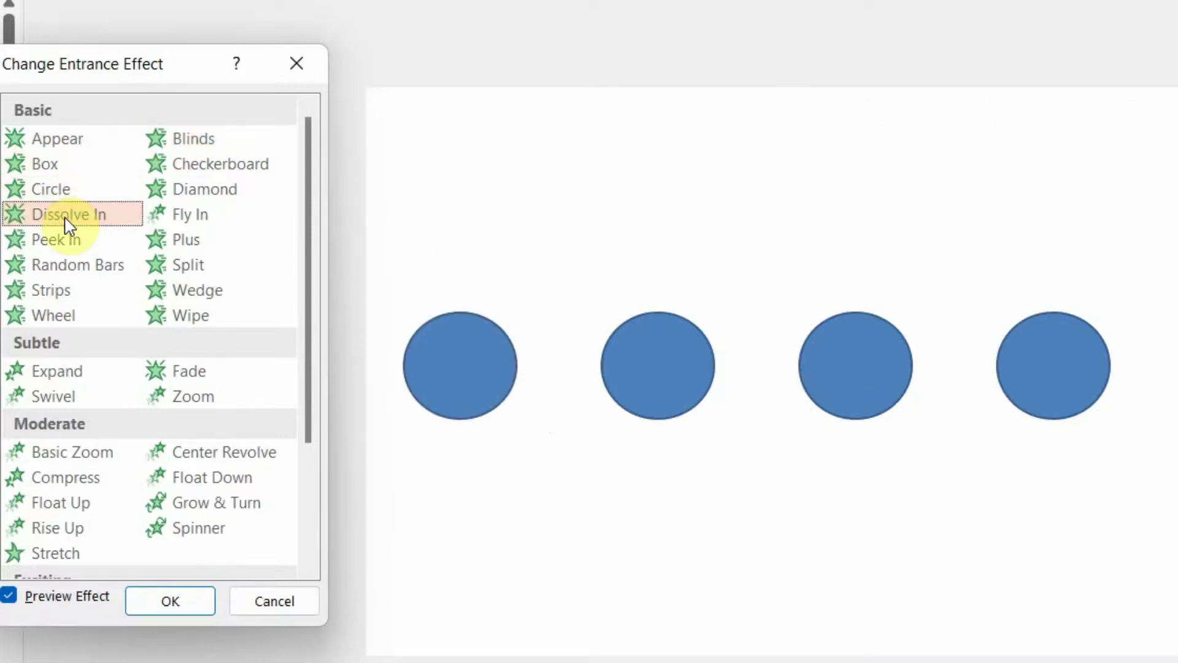
{"action": "left_click", "coordinate": [64, 246]}
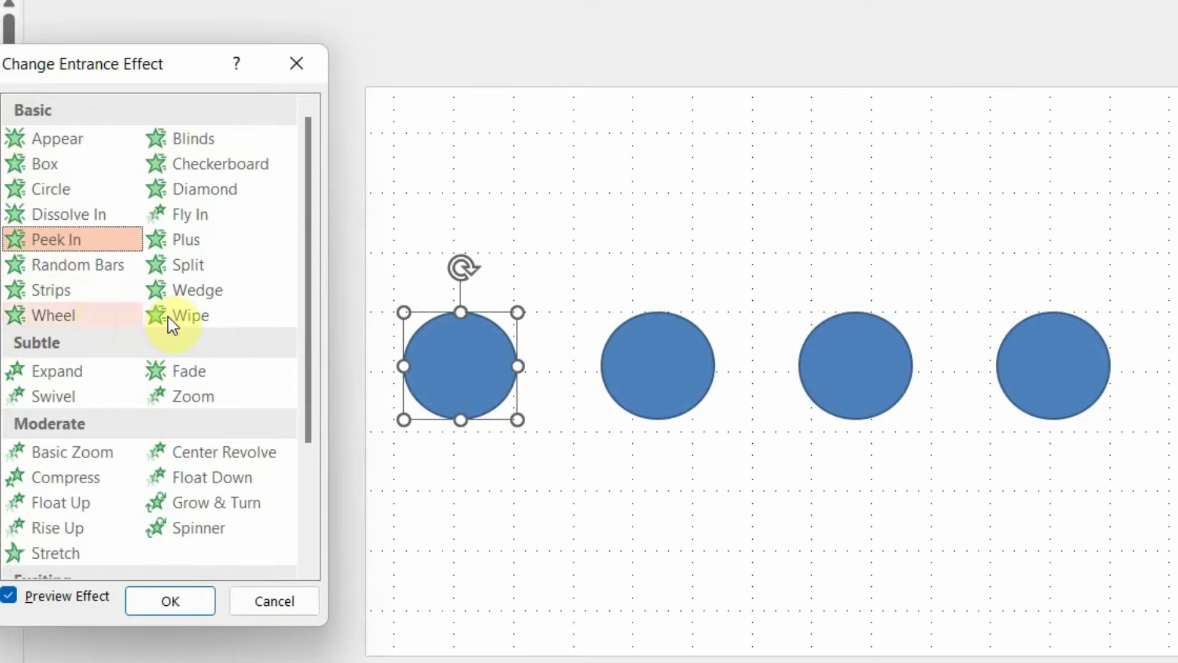
{"action": "left_click", "coordinate": [174, 320]}
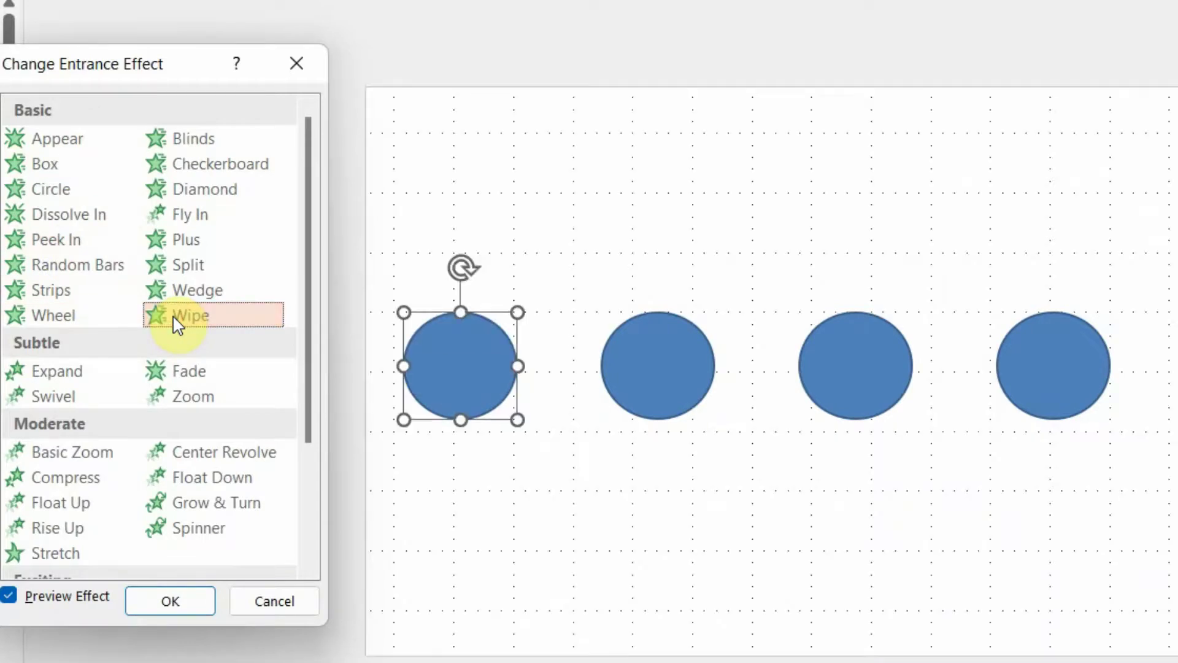
{"action": "left_click", "coordinate": [176, 400]}
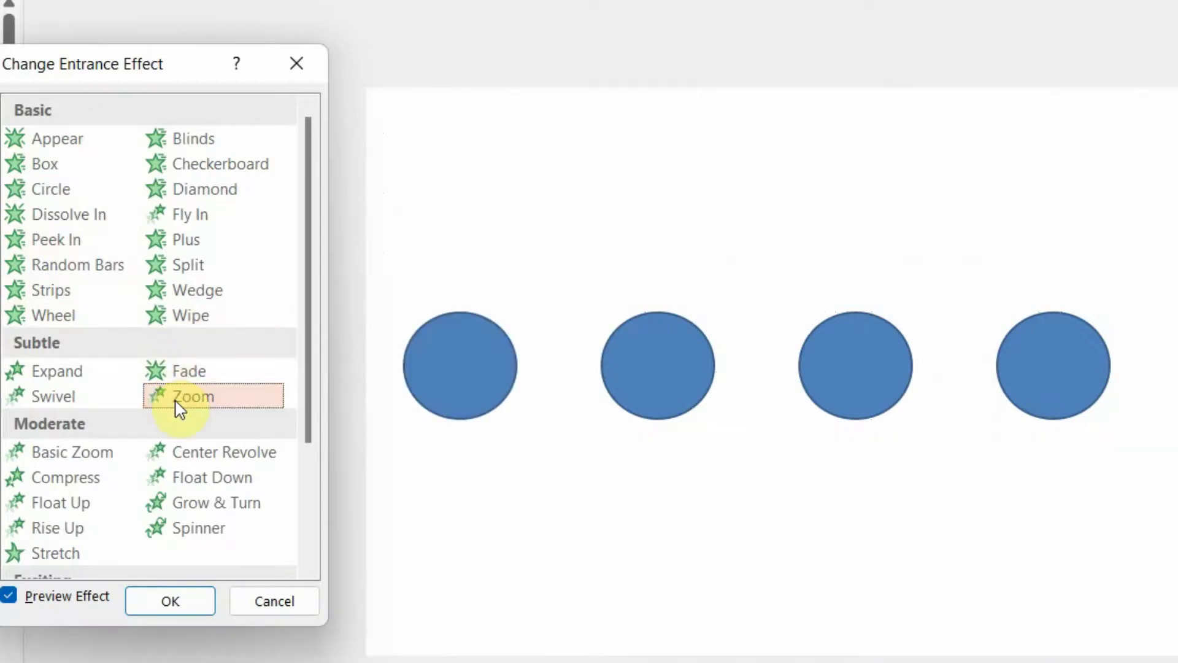
{"action": "left_click", "coordinate": [78, 380]}
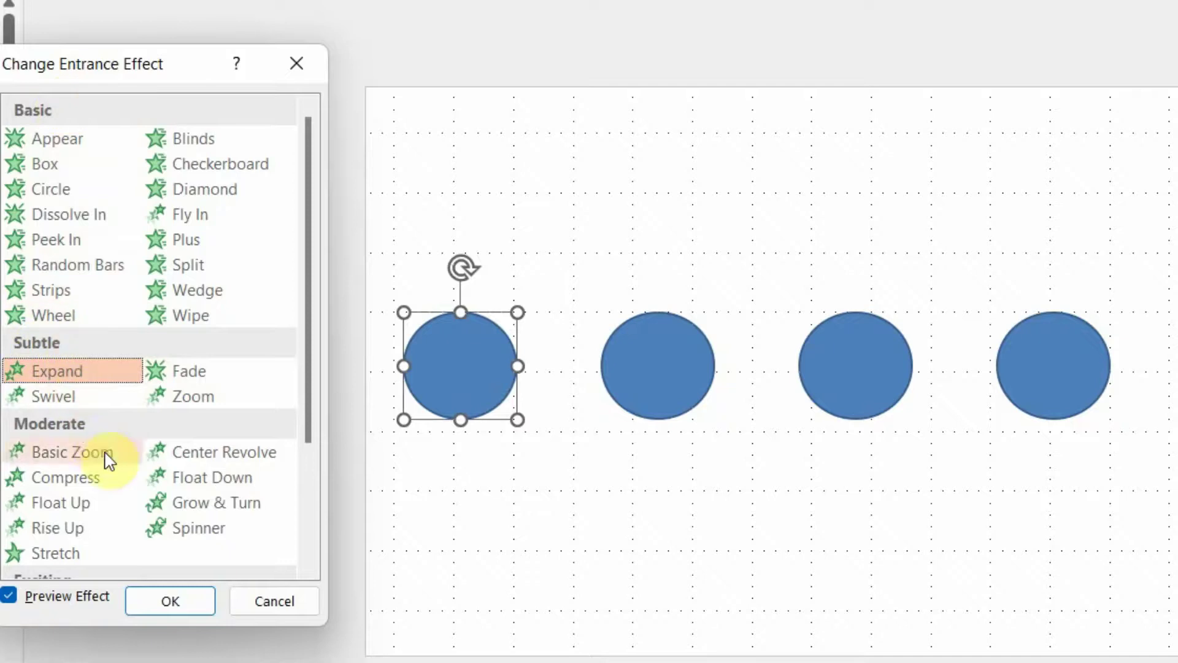
{"action": "scroll", "coordinate": [107, 455], "scroll_direction": "down", "scroll_amount": 2}
{"action": "scroll", "coordinate": [147, 423], "scroll_direction": "up", "scroll_amount": 3}
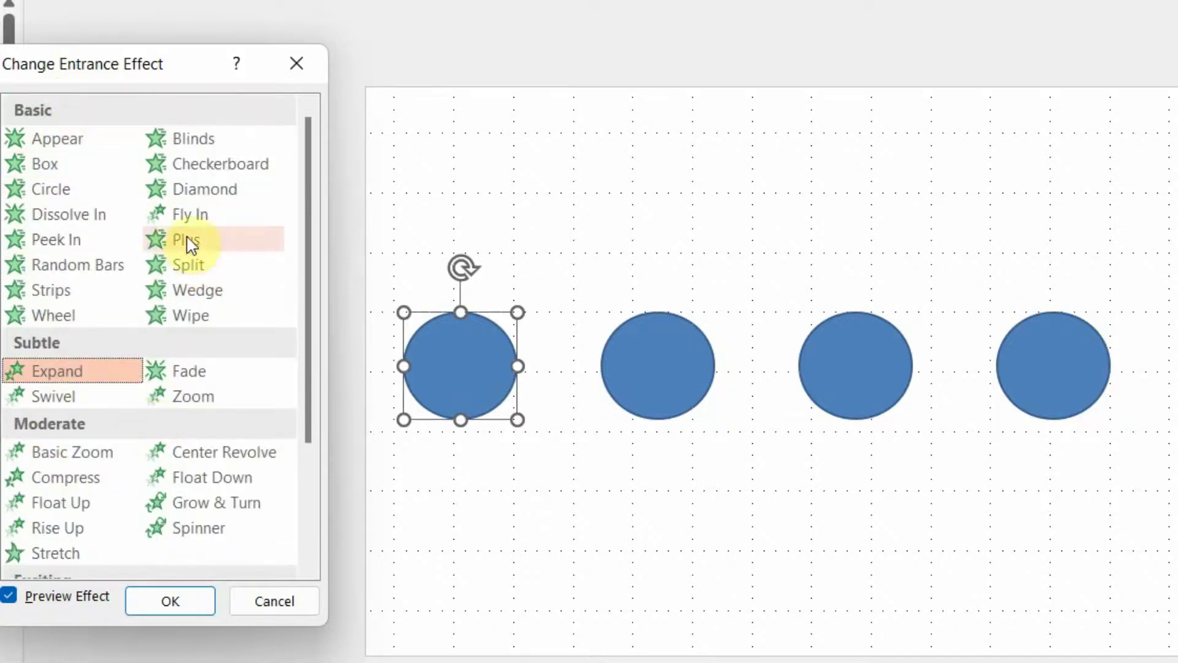
Preview the Fly In, Wedge and Zoom entrance effects on the first circle.
{"action": "left_click", "coordinate": [199, 213]}
{"action": "left_click", "coordinate": [208, 292]}
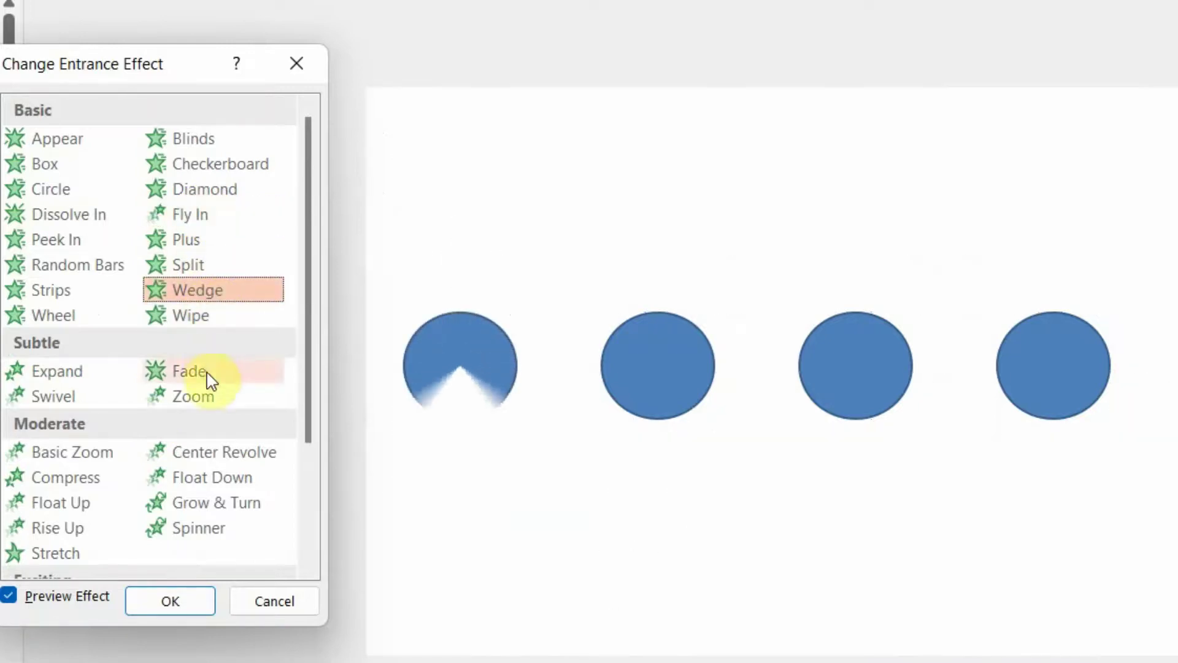
{"action": "left_click", "coordinate": [207, 392]}
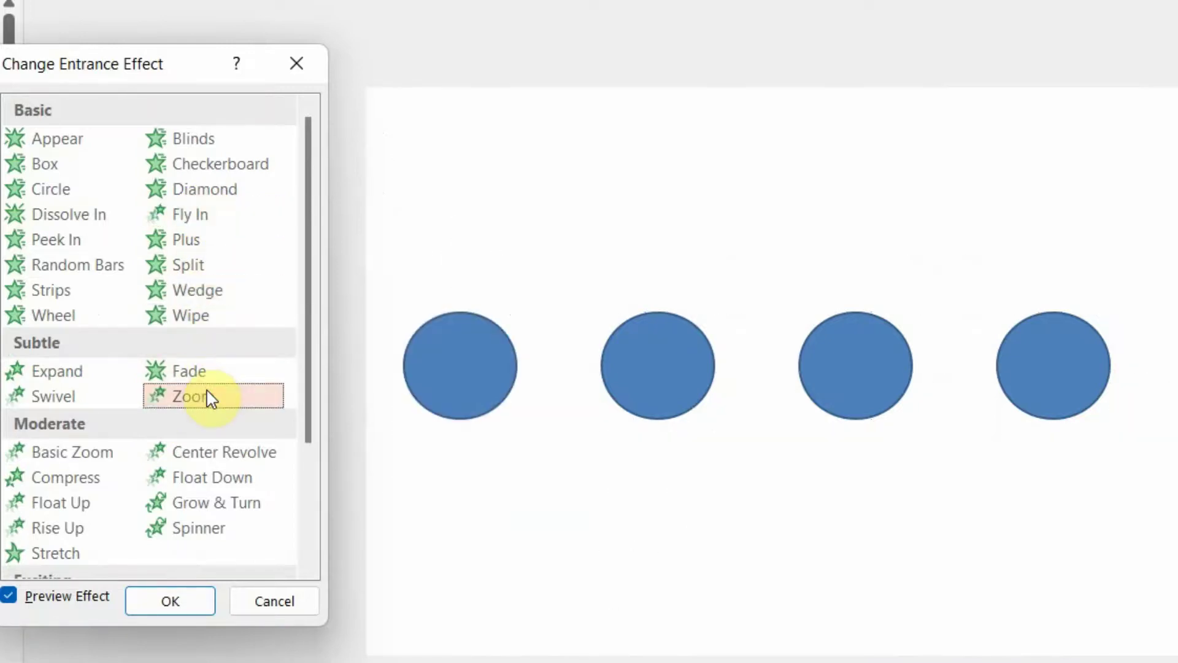
Preview the moderate entrance effects Grow & Turn, Spinner, Stretch and Rise Up on the first circle.
{"action": "scroll", "coordinate": [211, 396], "scroll_direction": "down", "scroll_amount": 2}
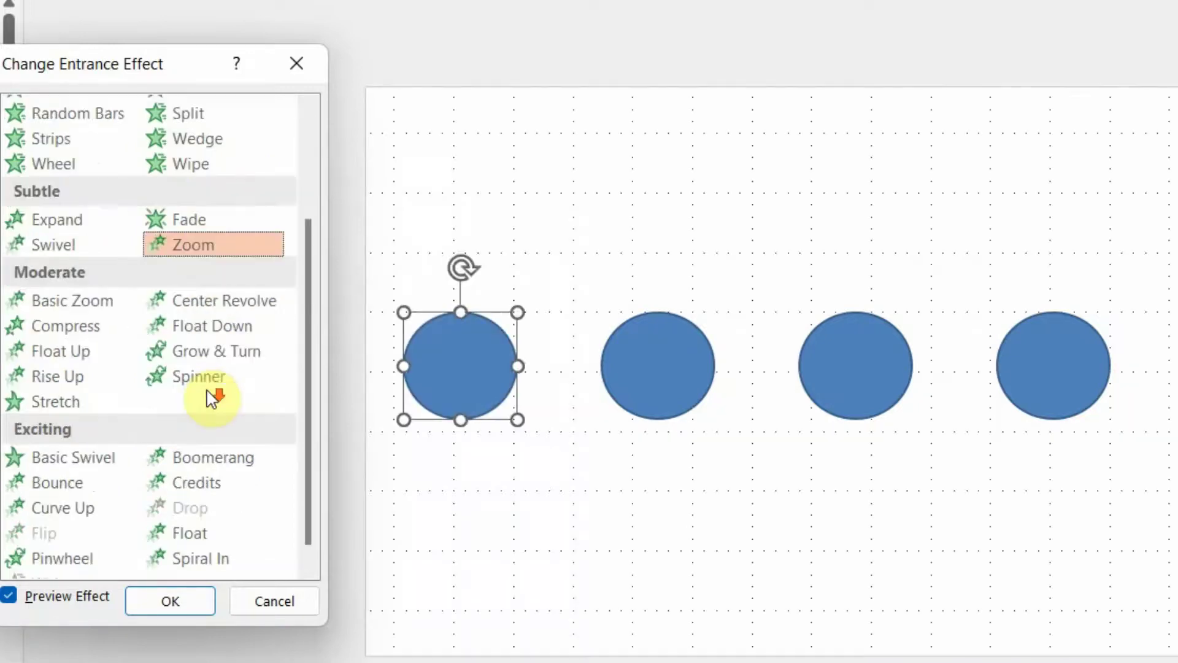
{"action": "left_click", "coordinate": [197, 347]}
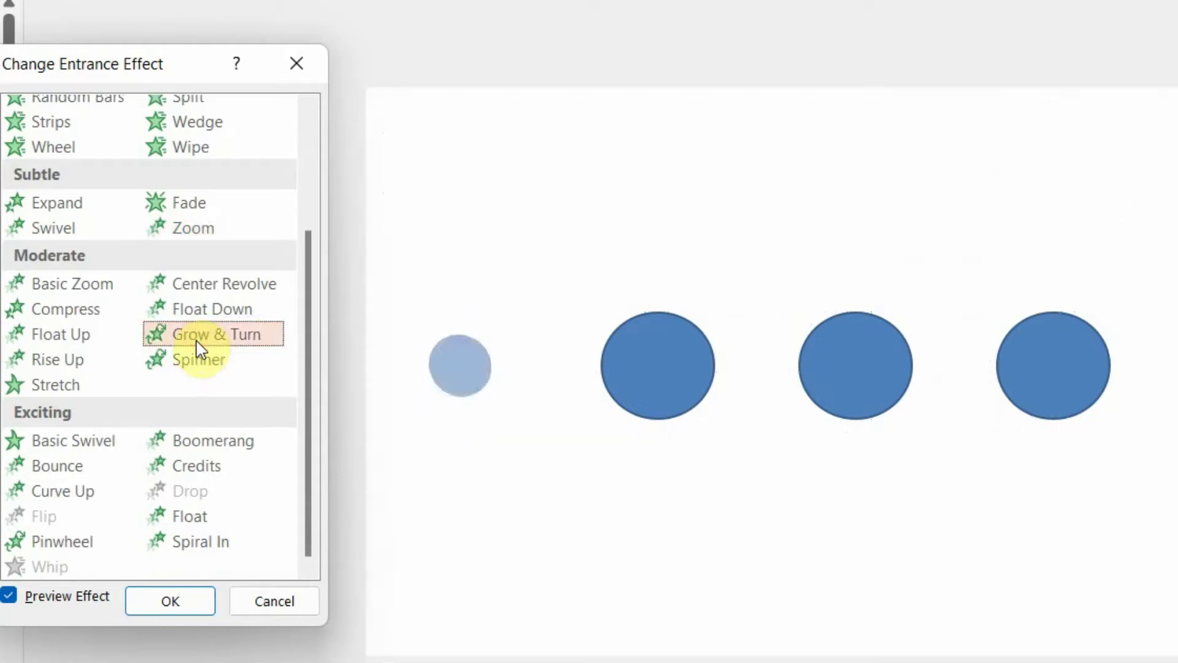
{"action": "left_click", "coordinate": [192, 362]}
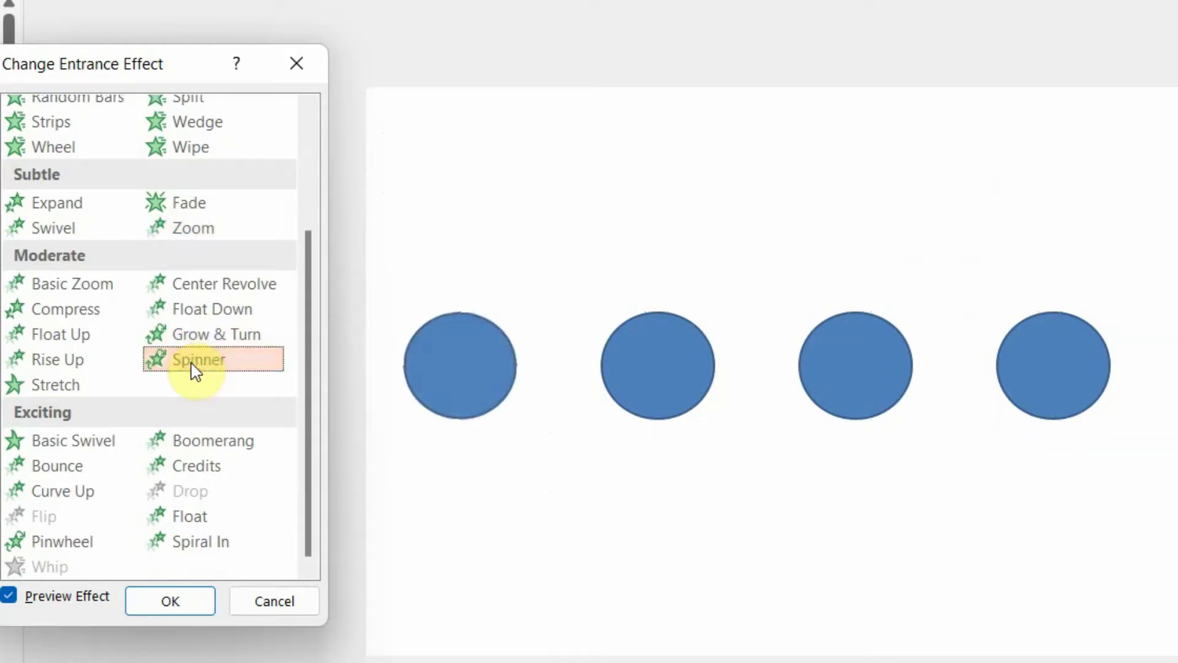
{"action": "left_click", "coordinate": [47, 387]}
{"action": "left_click", "coordinate": [40, 367]}
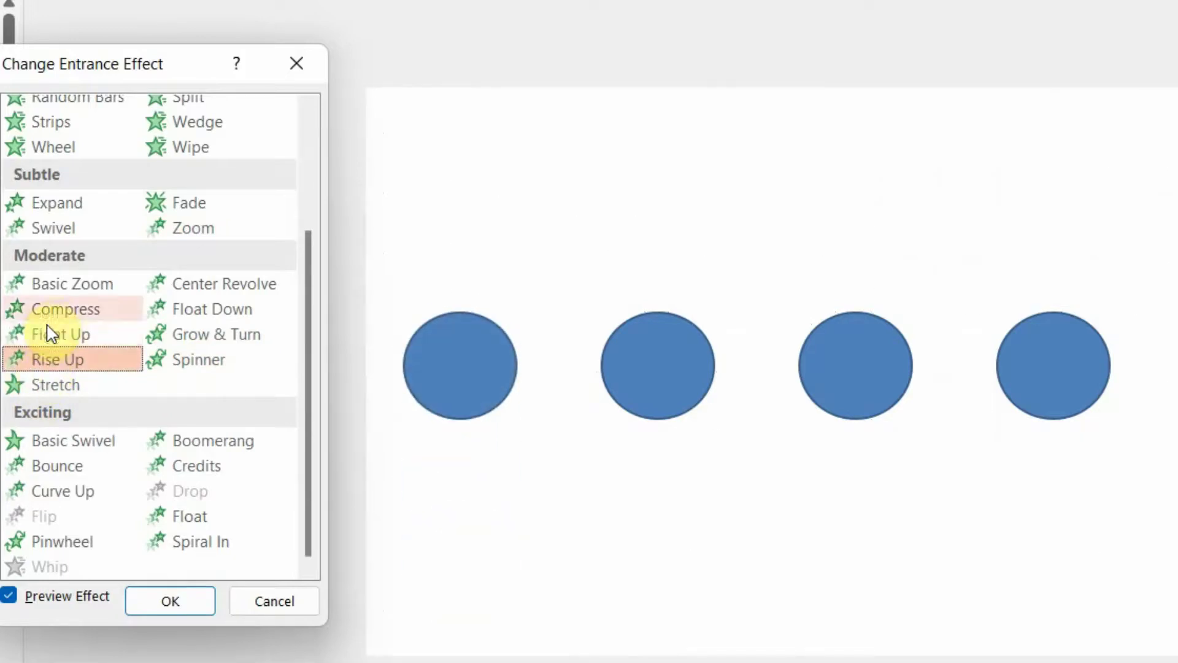
Preview the exciting entrance effects Boomerang, Basic Swivel and Curve Up on the first circle.
{"action": "left_click", "coordinate": [209, 442]}
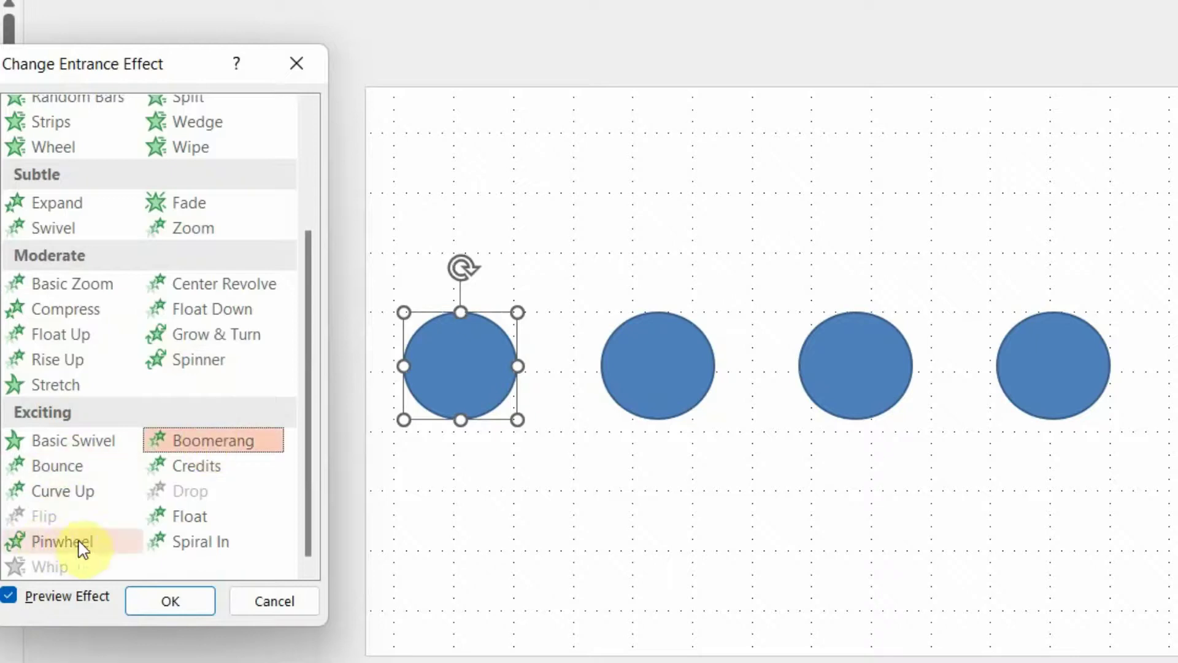
{"action": "left_click", "coordinate": [55, 451]}
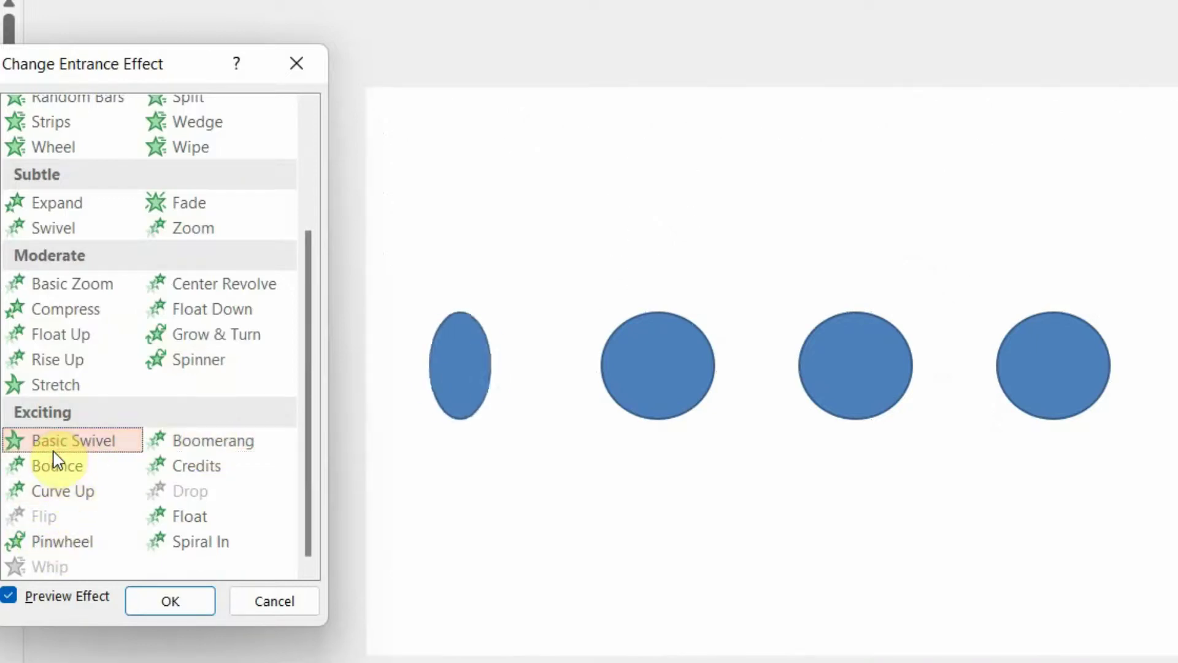
{"action": "left_click", "coordinate": [71, 489]}
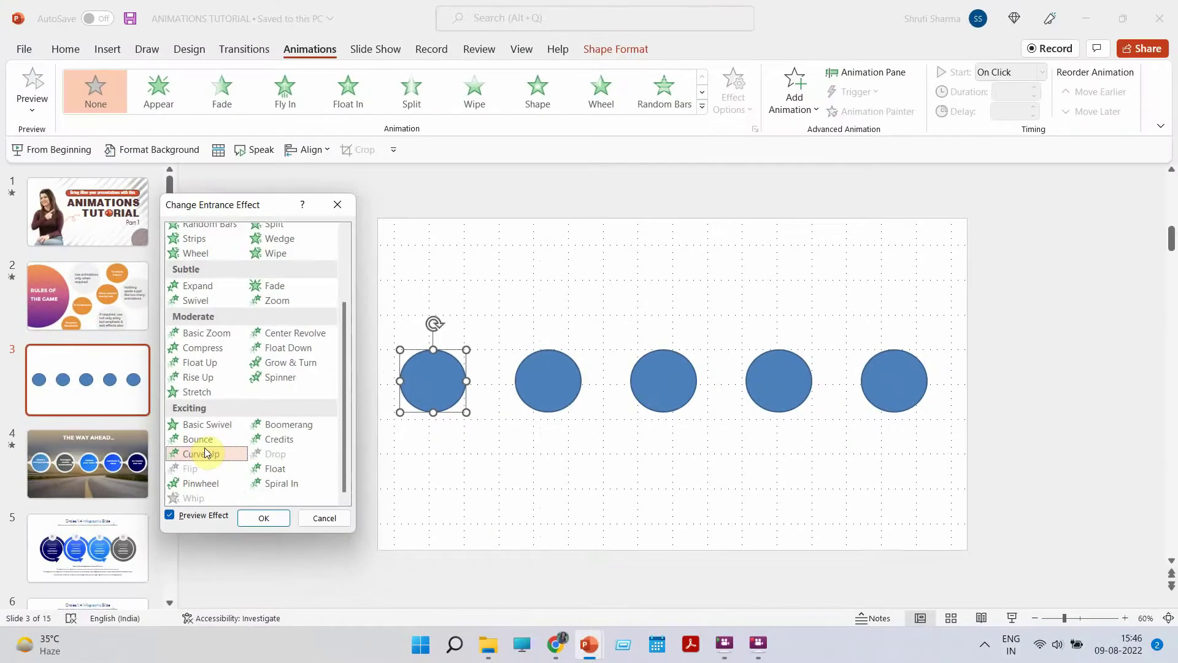
Apply the Wipe entrance effect to the first circle.
{"action": "scroll", "coordinate": [259, 316], "scroll_direction": "up", "scroll_amount": 3}
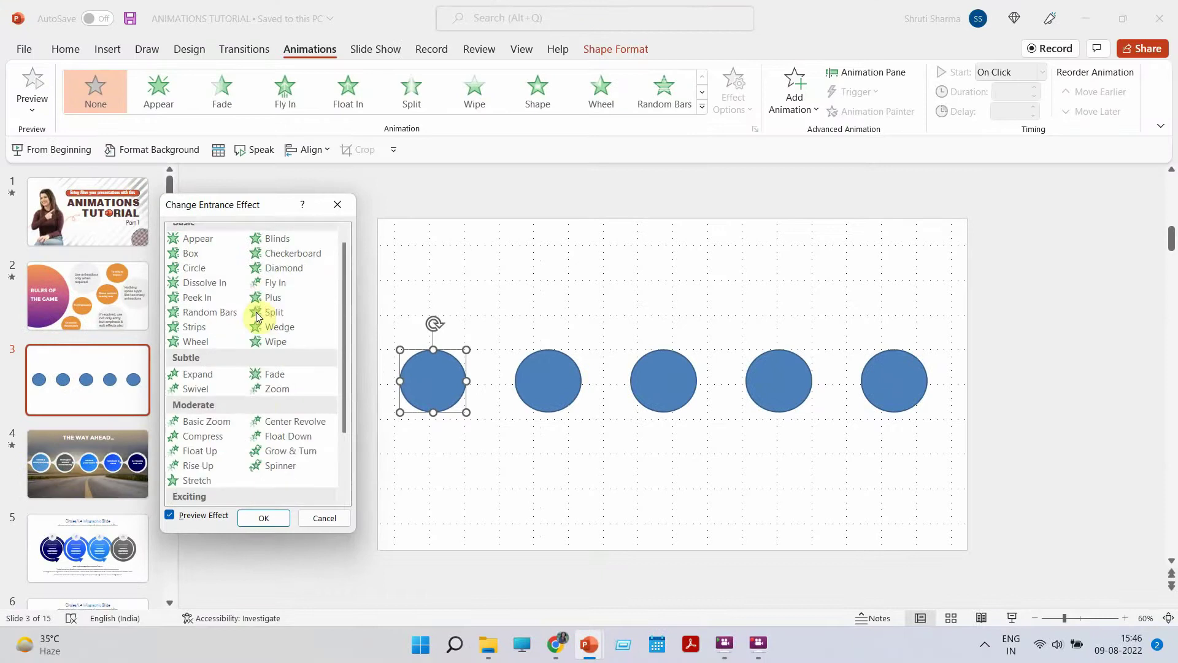
{"action": "left_click", "coordinate": [288, 341]}
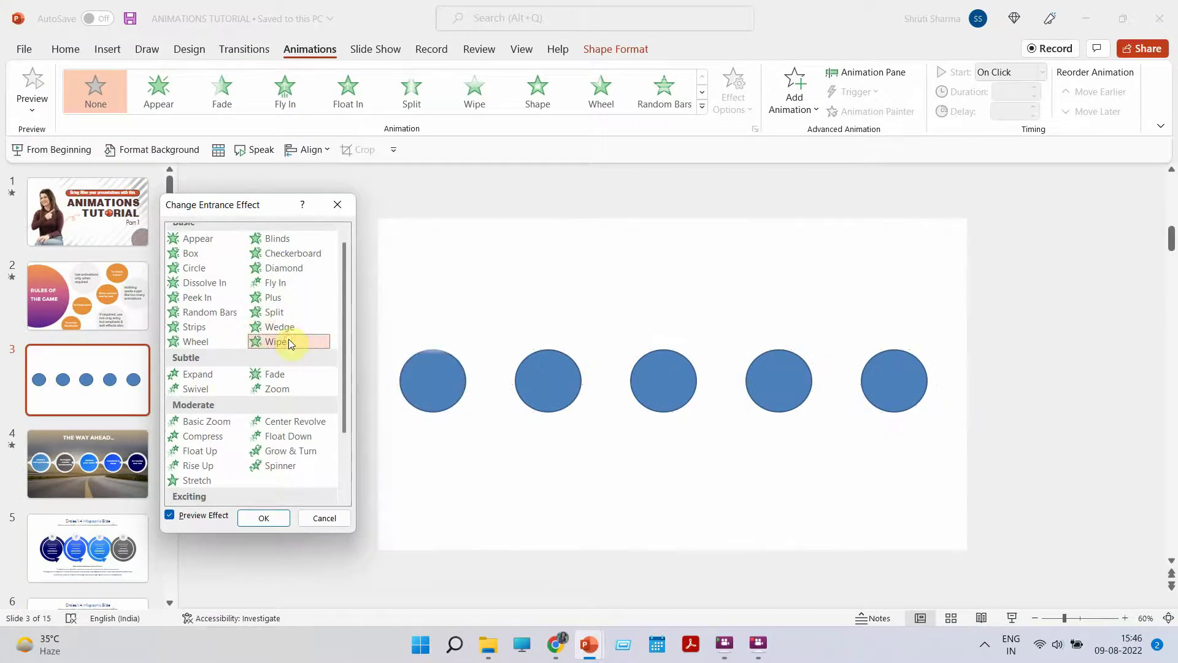
{"action": "left_click", "coordinate": [263, 519]}
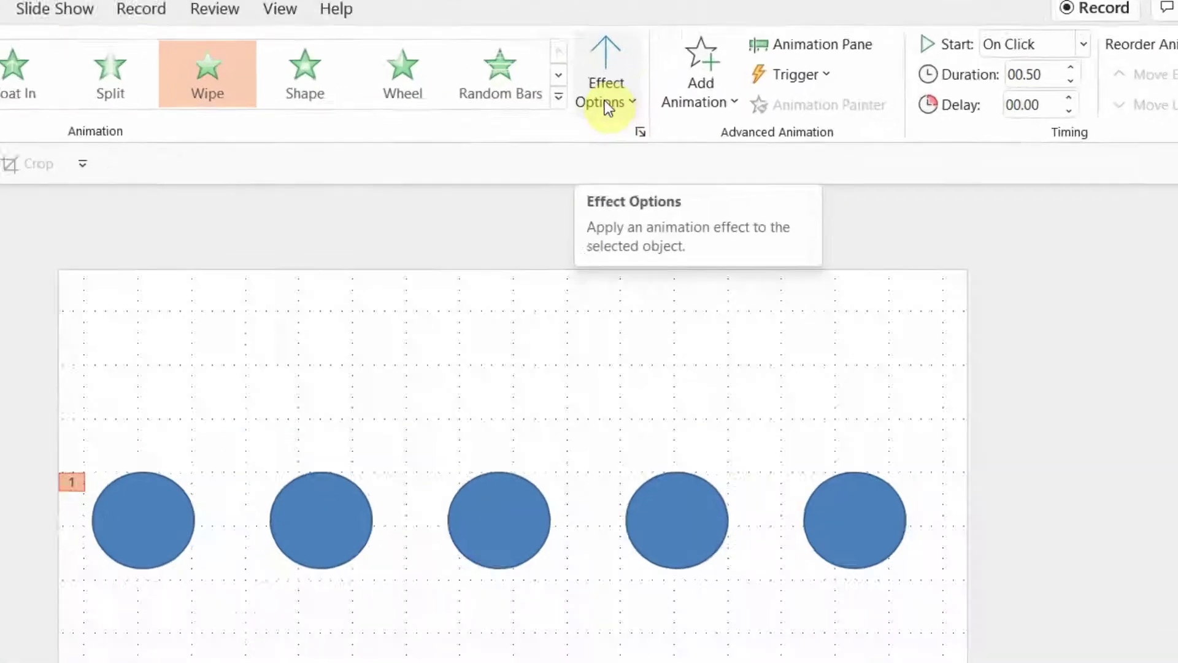
Try the From Left and From Right directions for the first circle's Wipe animation, then set it to From Top.
{"action": "left_click", "coordinate": [604, 100]}
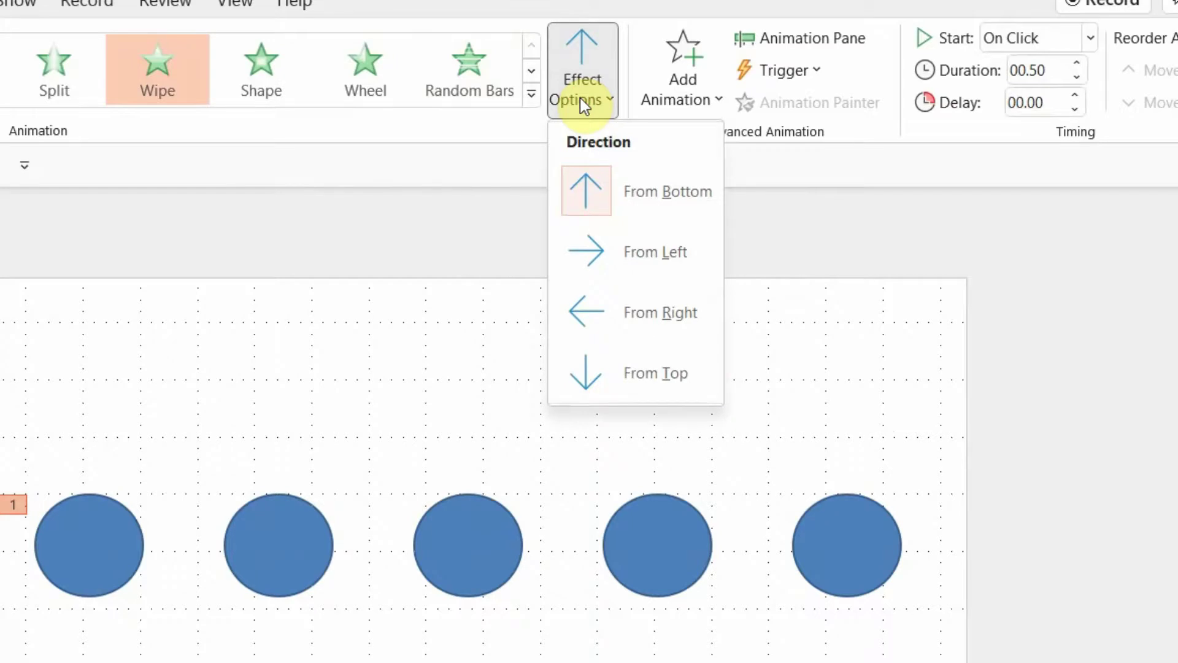
{"action": "left_click", "coordinate": [614, 243]}
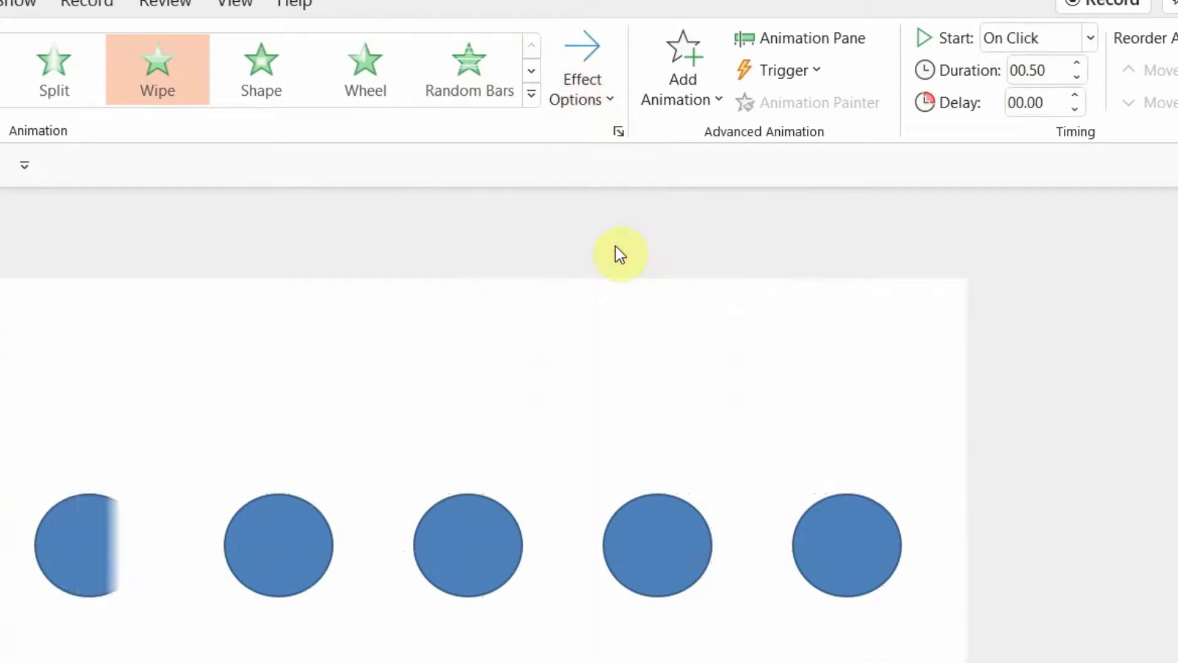
{"action": "left_click", "coordinate": [600, 92]}
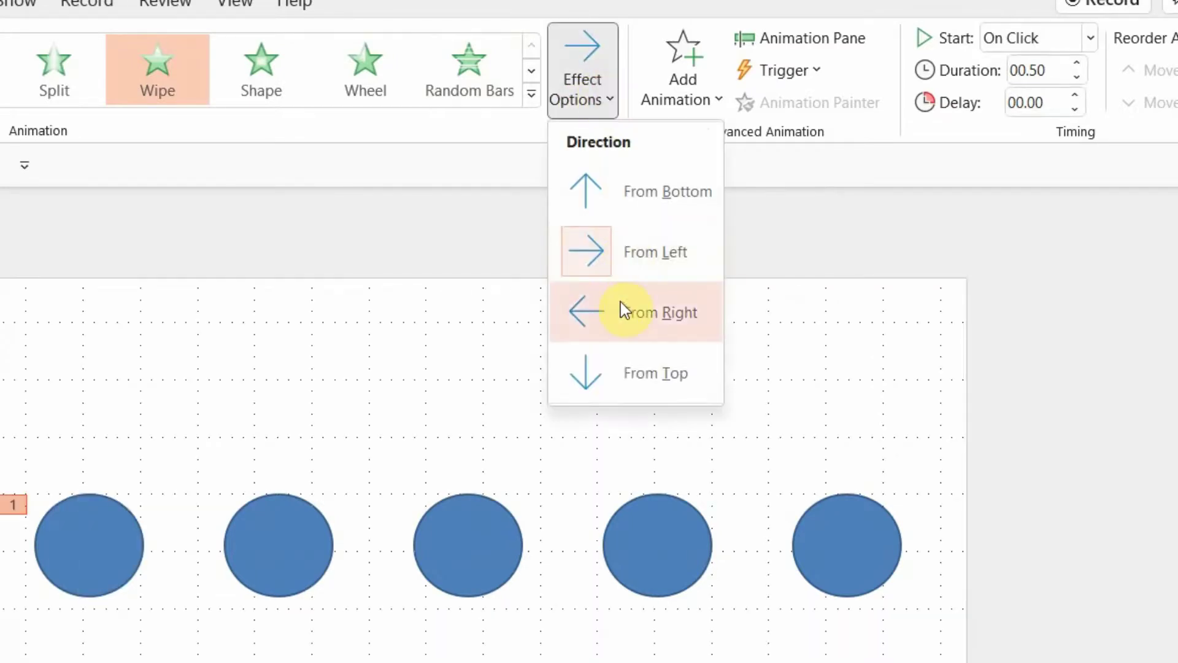
{"action": "left_click", "coordinate": [620, 310]}
{"action": "left_click", "coordinate": [592, 67]}
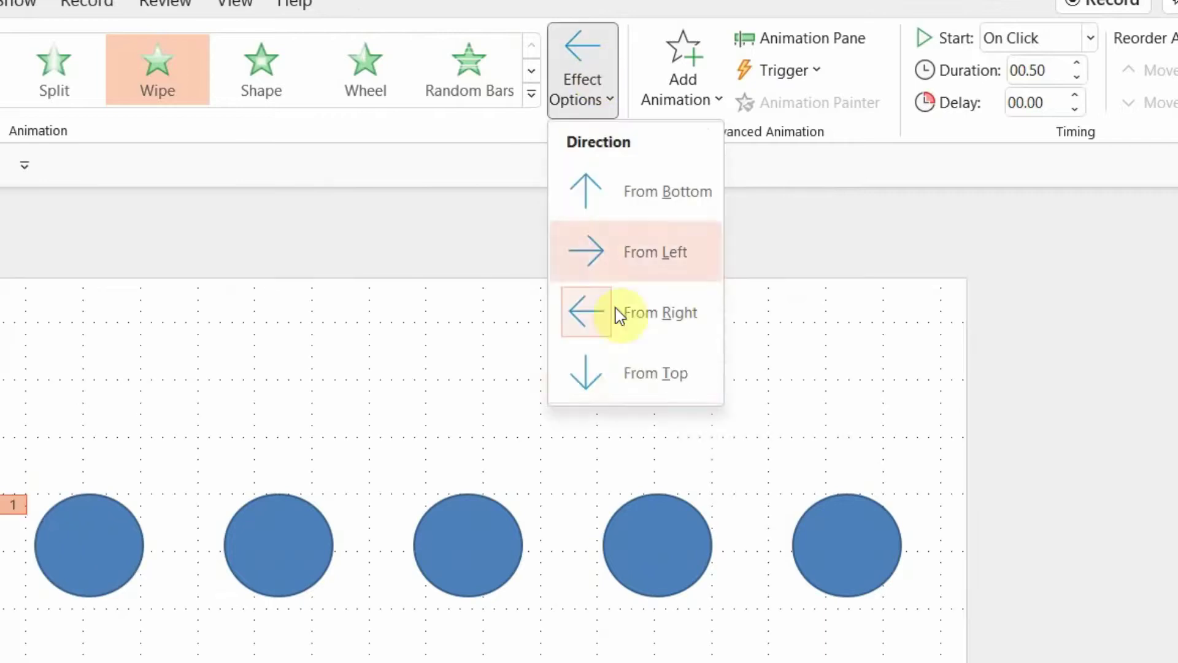
{"action": "left_click", "coordinate": [613, 359]}
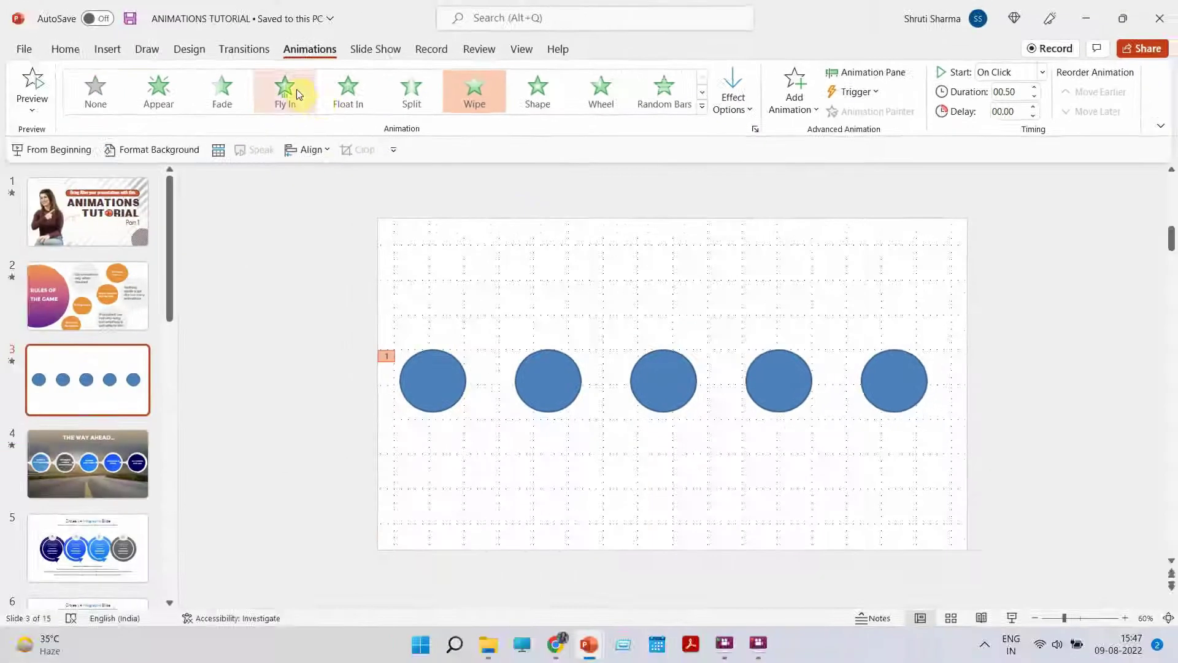
Change the first circle's animation to Fly In with the From Bottom direction.
{"action": "left_click", "coordinate": [295, 89]}
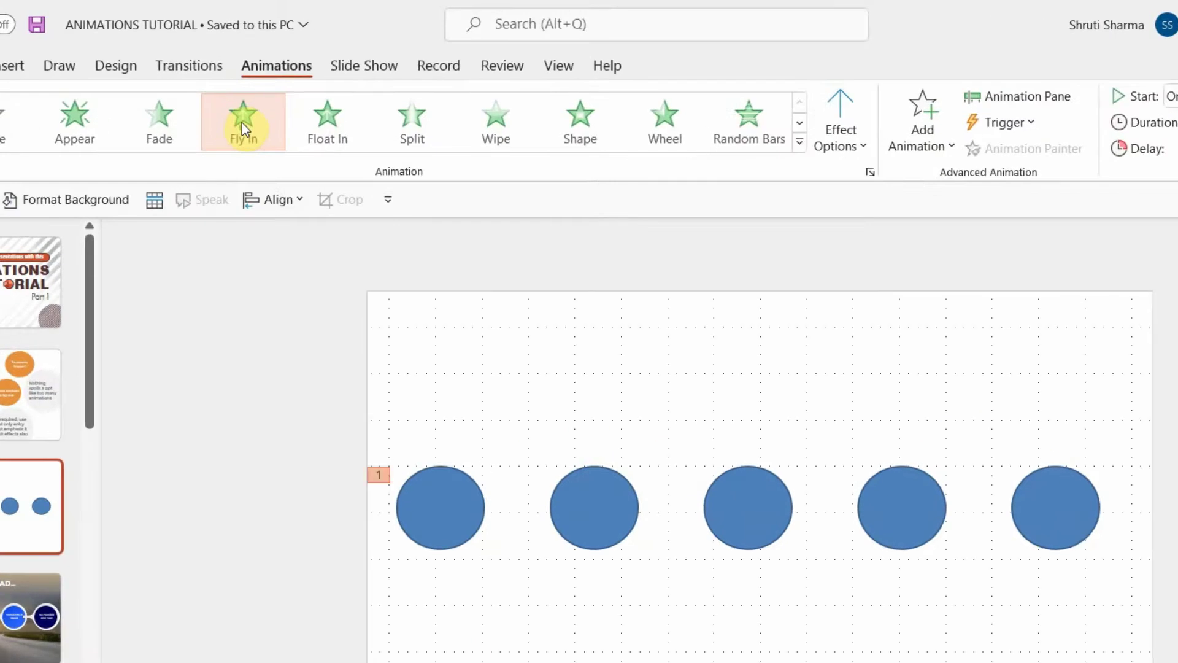
{"action": "left_click", "coordinate": [852, 126]}
{"action": "left_click", "coordinate": [856, 241]}
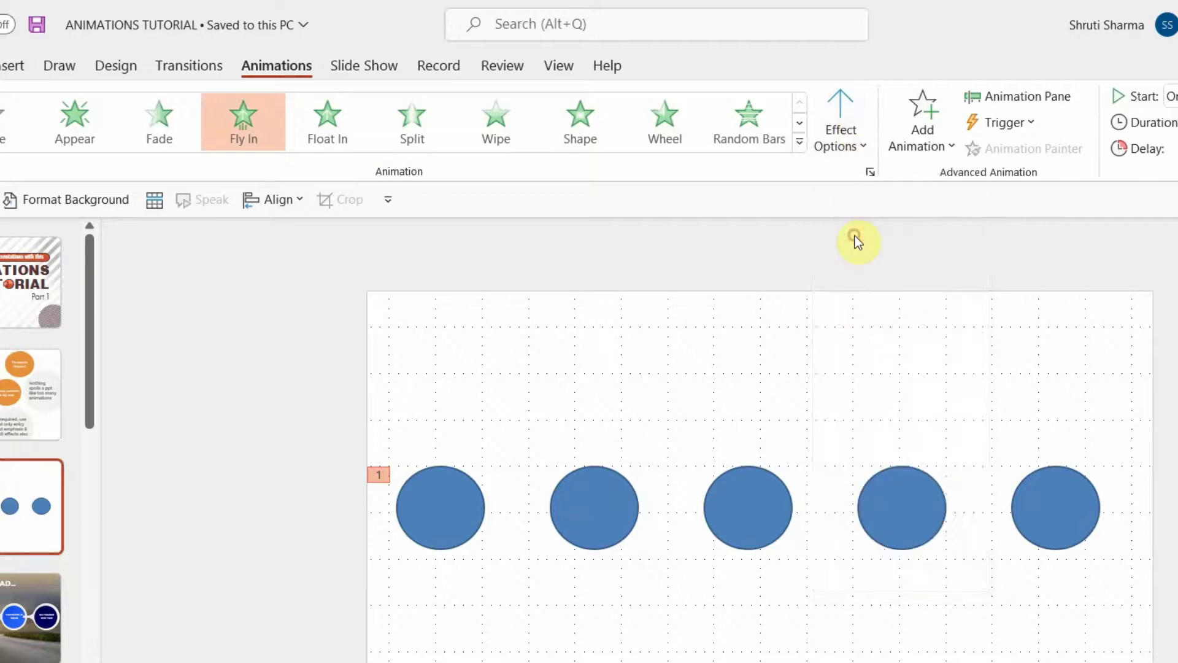
Try the From Left, From Bottom-Left and From Right directions for the first circle's Fly In animation.
{"action": "left_click", "coordinate": [840, 112]}
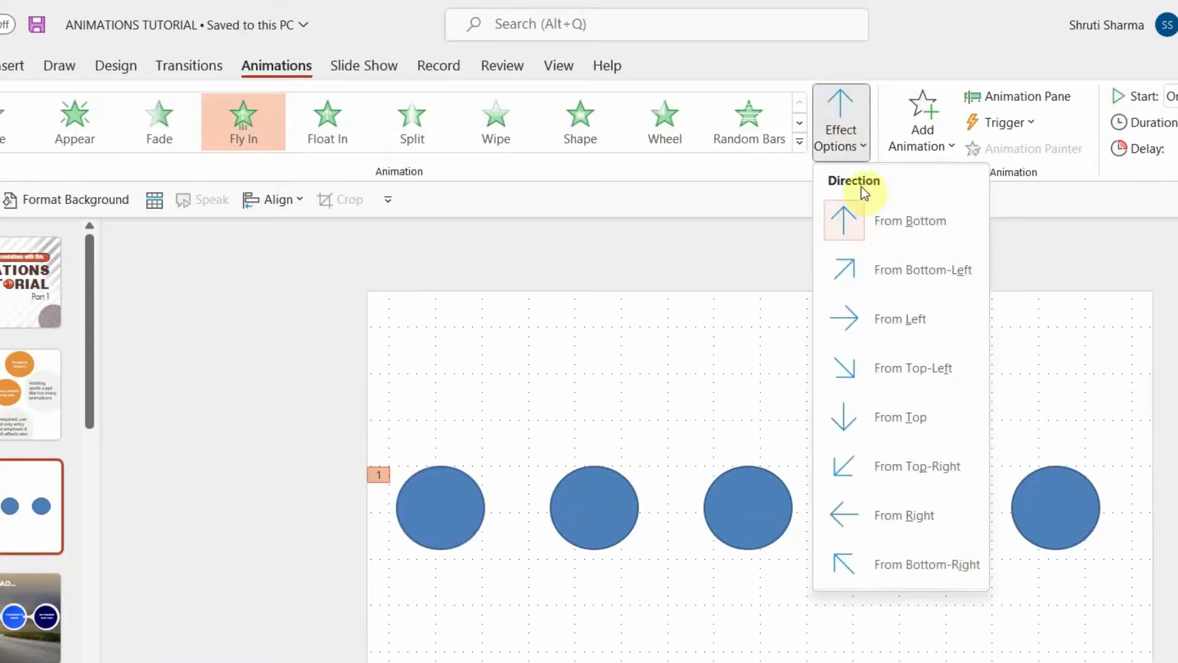
{"action": "left_click", "coordinate": [874, 319]}
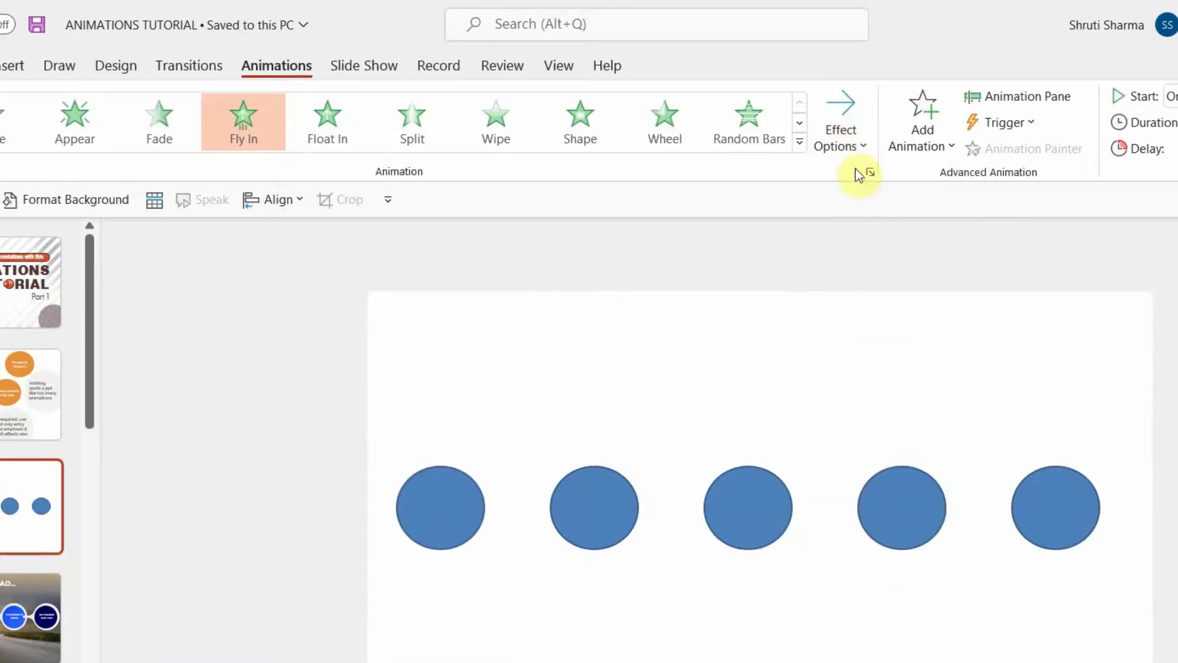
{"action": "left_click", "coordinate": [850, 141]}
{"action": "left_click", "coordinate": [889, 275]}
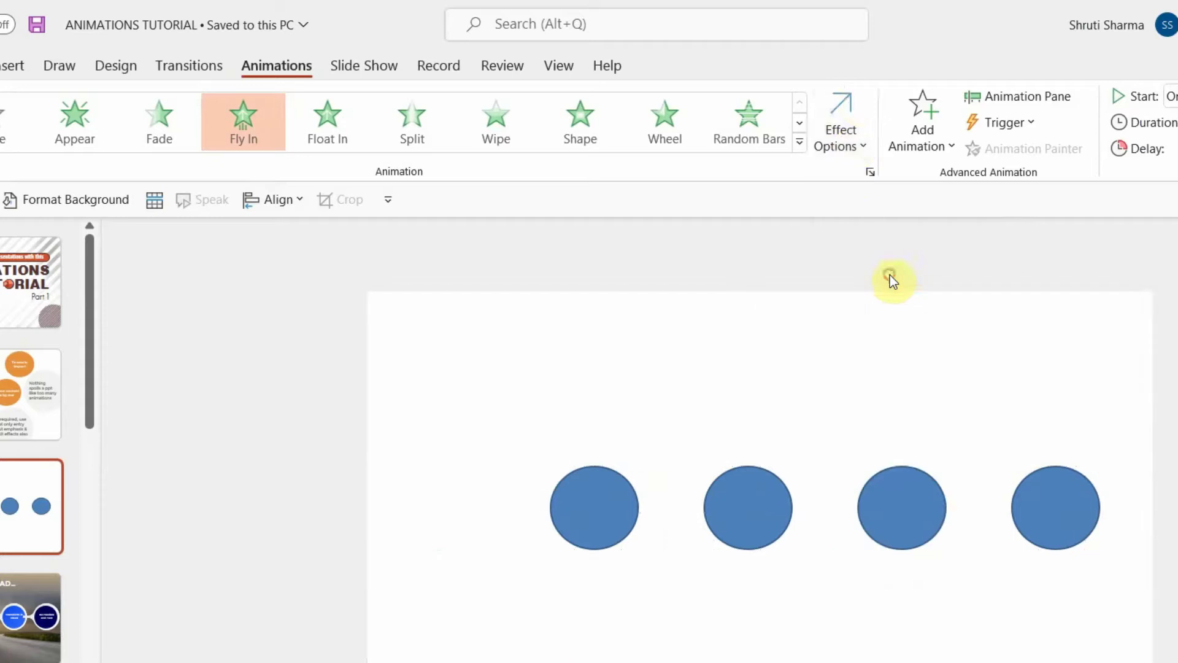
{"action": "left_click", "coordinate": [854, 105]}
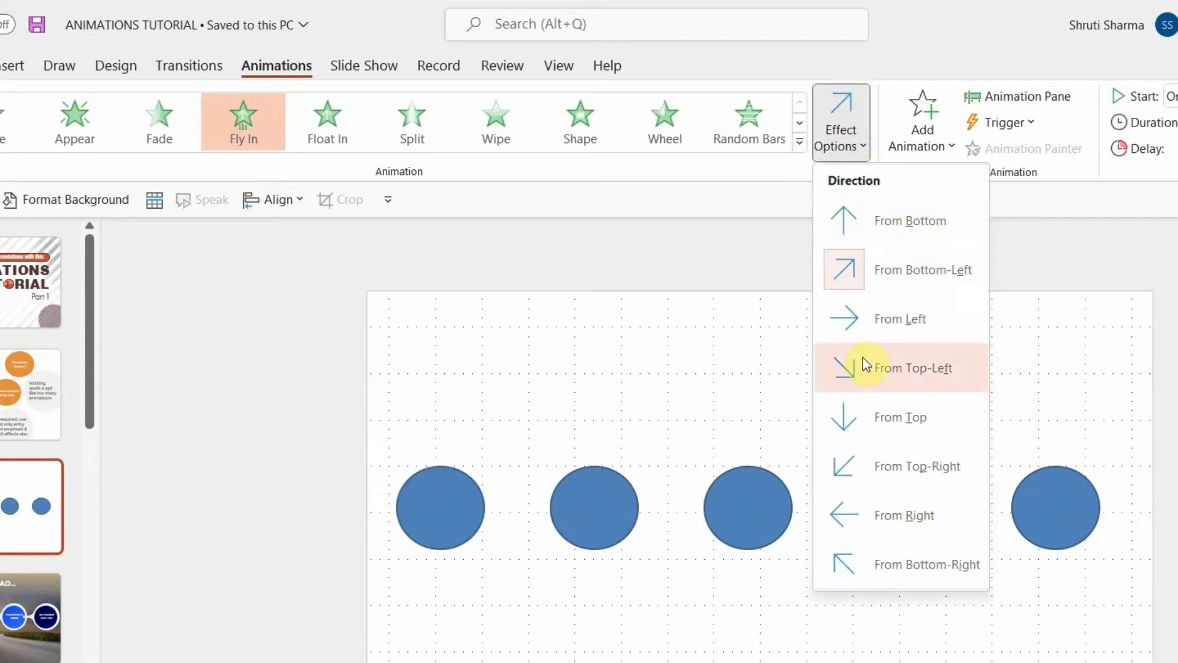
{"action": "left_click", "coordinate": [877, 514]}
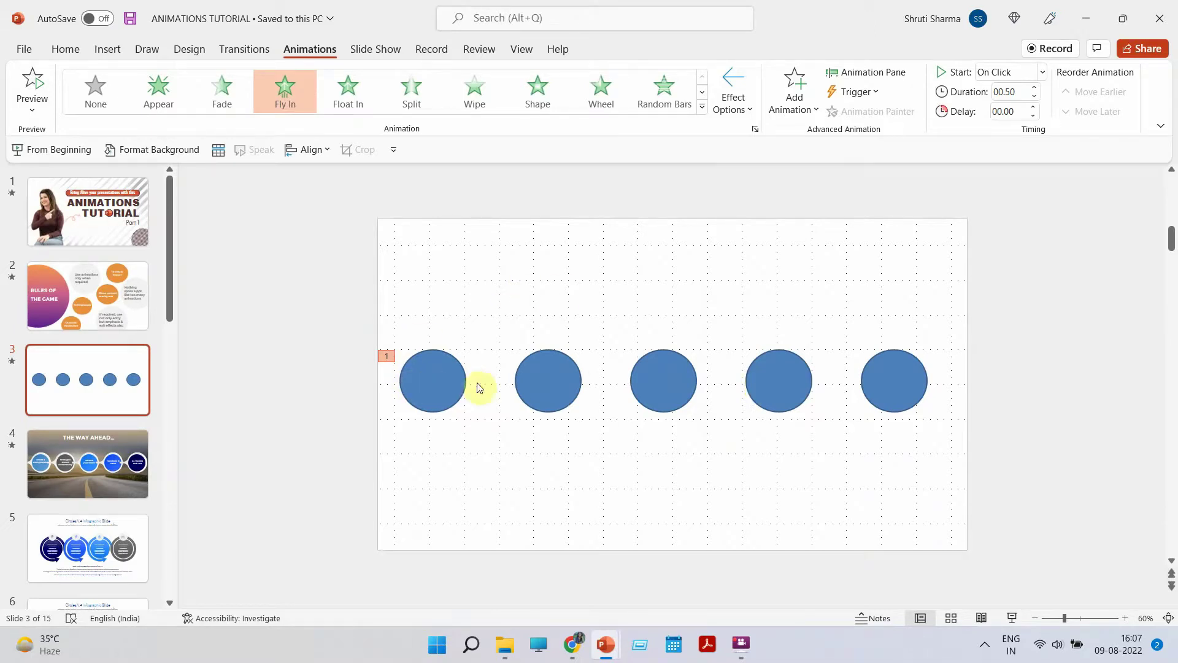
Reapply the Fly In entrance effect to the first circle with its default From Bottom direction.
{"action": "left_click", "coordinate": [432, 381]}
{"action": "left_click", "coordinate": [289, 97]}
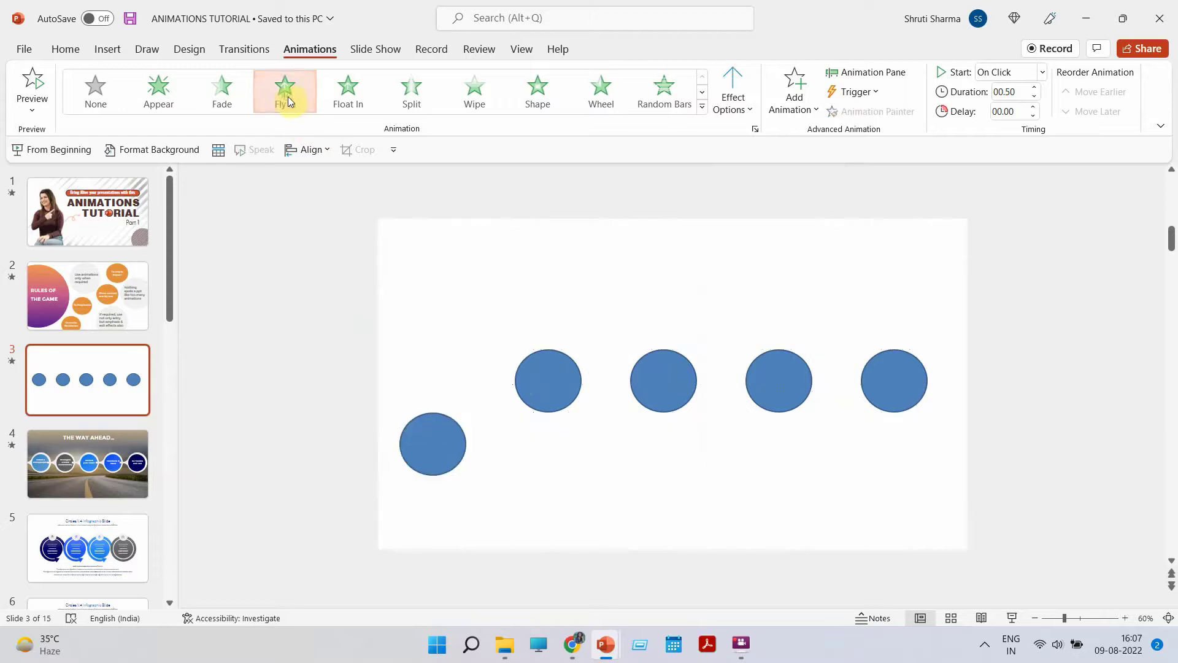
Try applying the Fly In effect directly to the second circle, and dismiss the SupportAssist notification.
{"action": "left_click", "coordinate": [531, 381]}
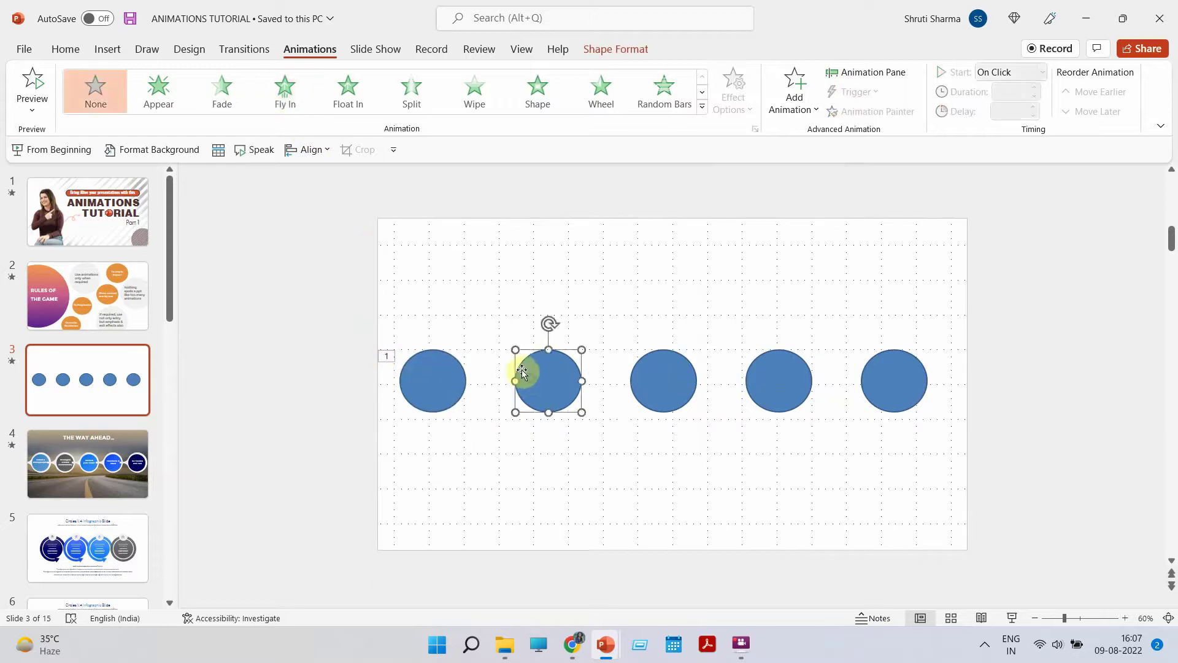
{"action": "left_click", "coordinate": [288, 101]}
{"action": "left_click", "coordinate": [502, 292]}
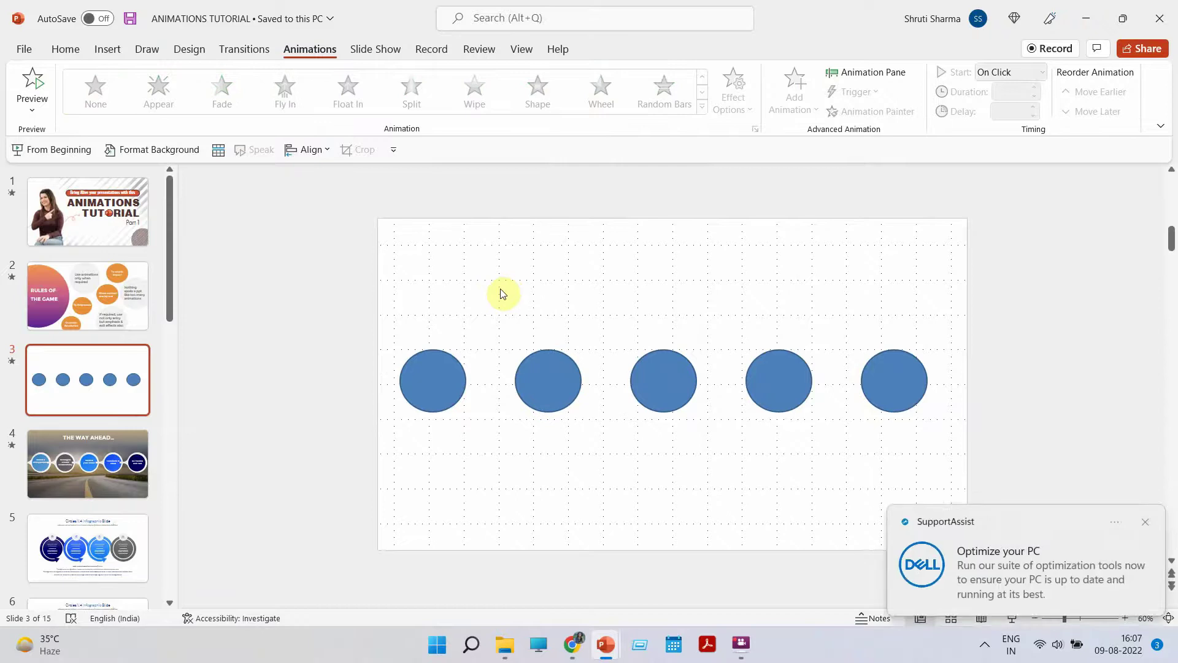
{"action": "left_click", "coordinate": [1145, 522]}
Copy the first circle's Fly In animation to the second circle with the Animation Painter.
{"action": "left_click", "coordinate": [439, 383]}
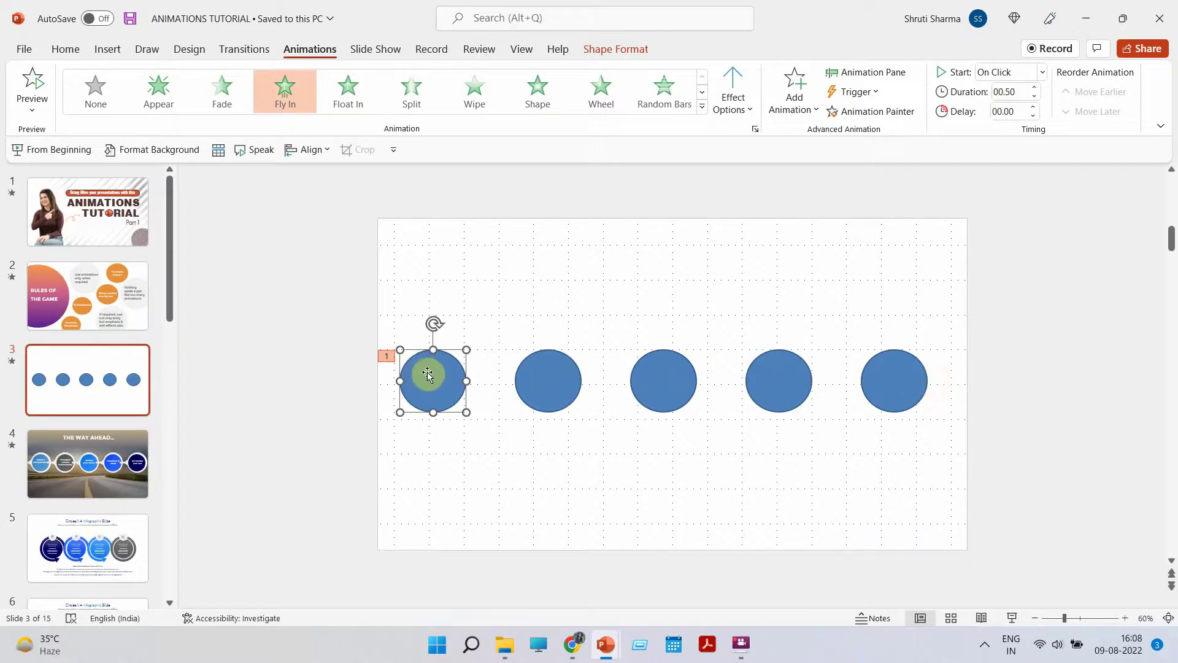
{"action": "left_click", "coordinate": [877, 113]}
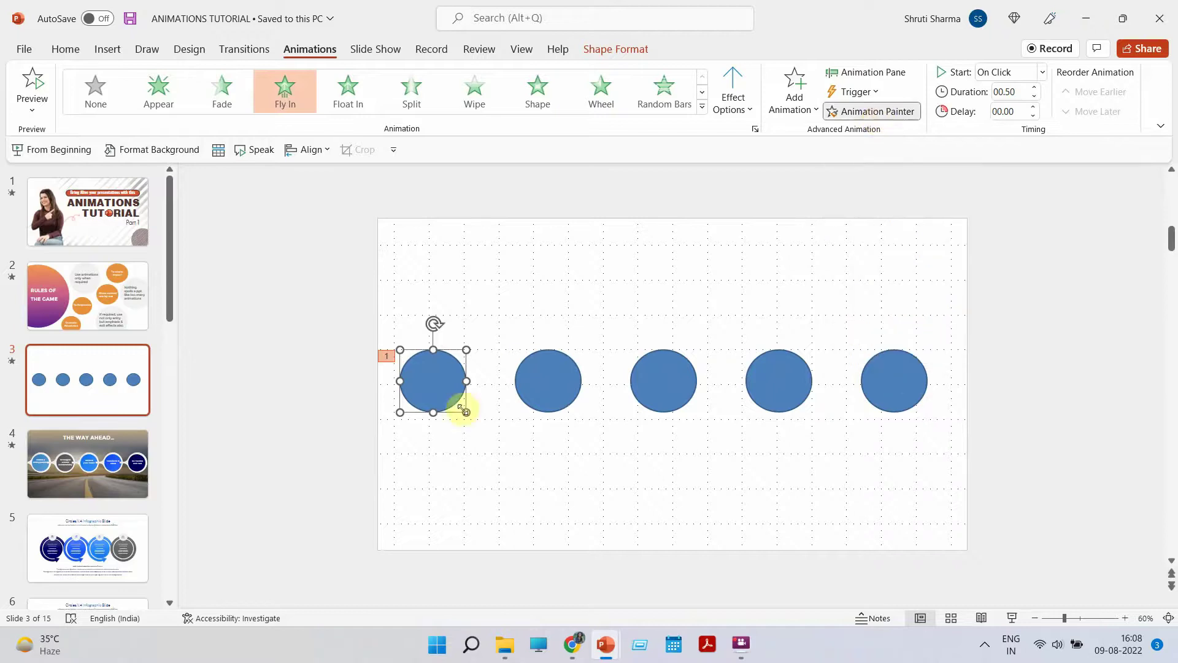
{"action": "left_click", "coordinate": [548, 406]}
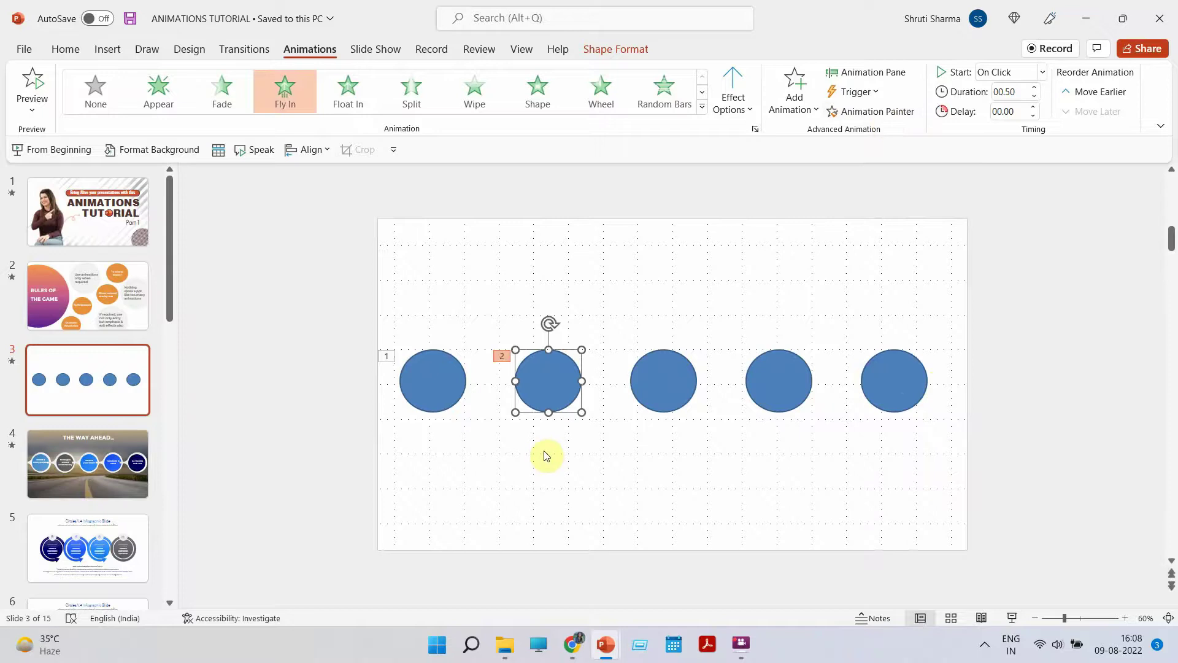
Copy the second circle's animation to the third, fourth and fifth circles with the Animation Painter kept active, then exit the painter.
{"action": "left_click", "coordinate": [889, 112]}
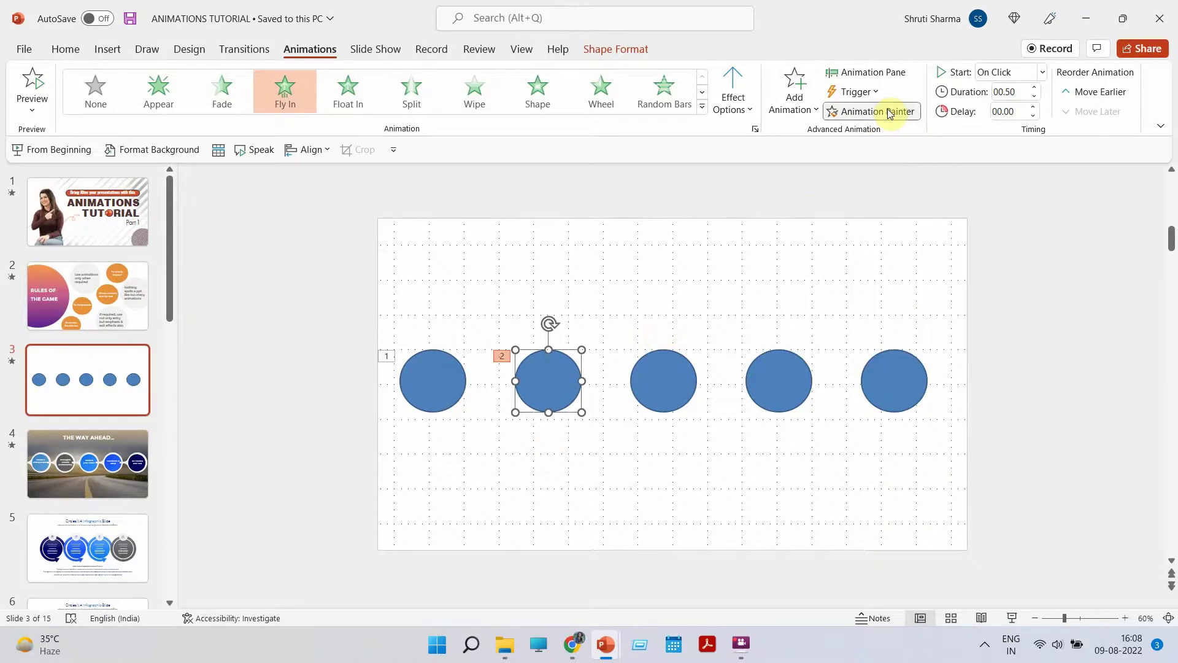
{"action": "left_click", "coordinate": [678, 375]}
{"action": "left_click", "coordinate": [764, 384]}
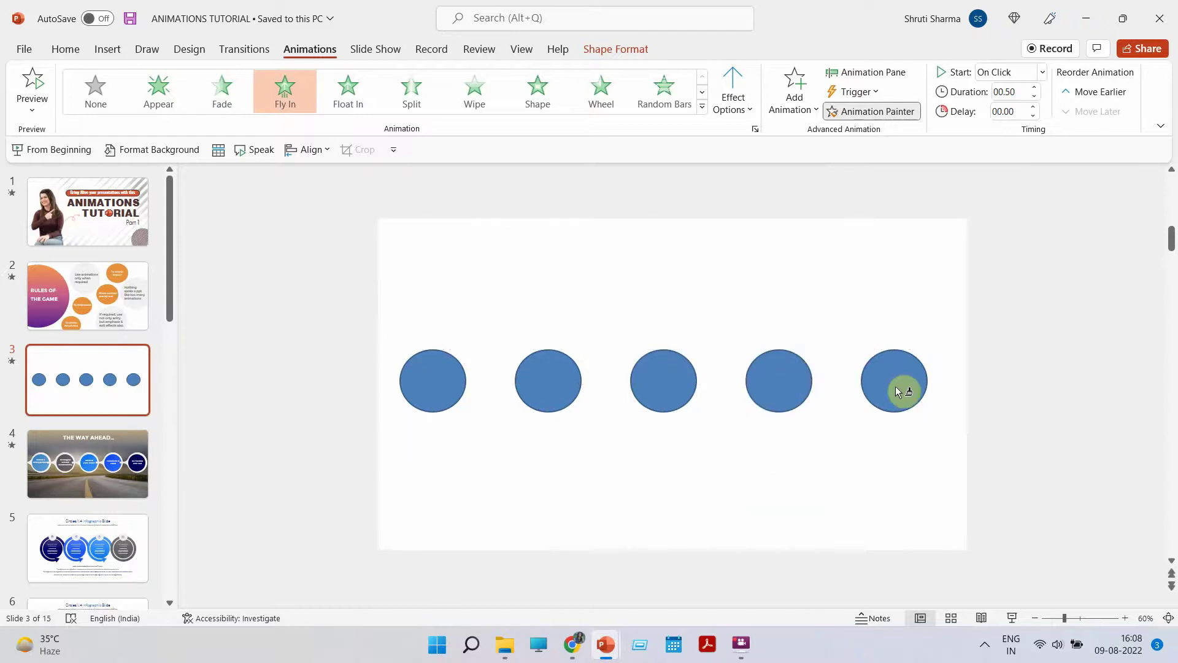
{"action": "left_click", "coordinate": [896, 385]}
{"action": "key", "text": "Escape"}
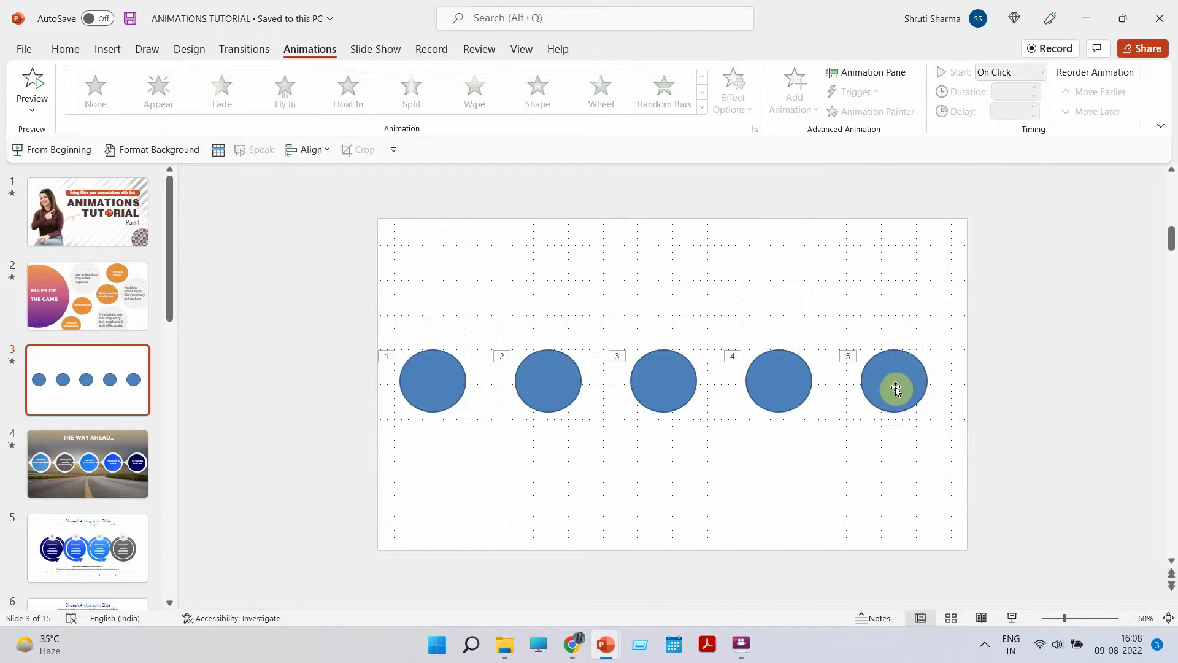
Run the slide show from slide 3, bring in the circles one by one, and end the show.
{"action": "left_click", "coordinate": [1019, 623]}
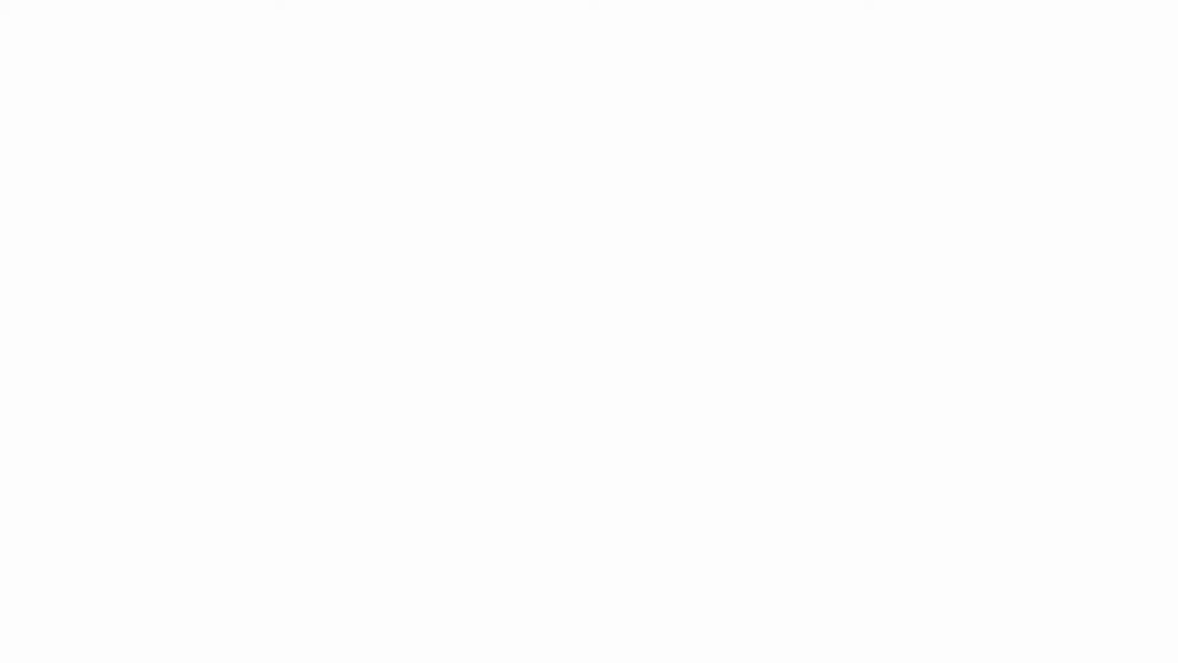
{"action": "key", "text": "space"}
{"action": "key", "text": "space"}
{"action": "key", "text": "space"}
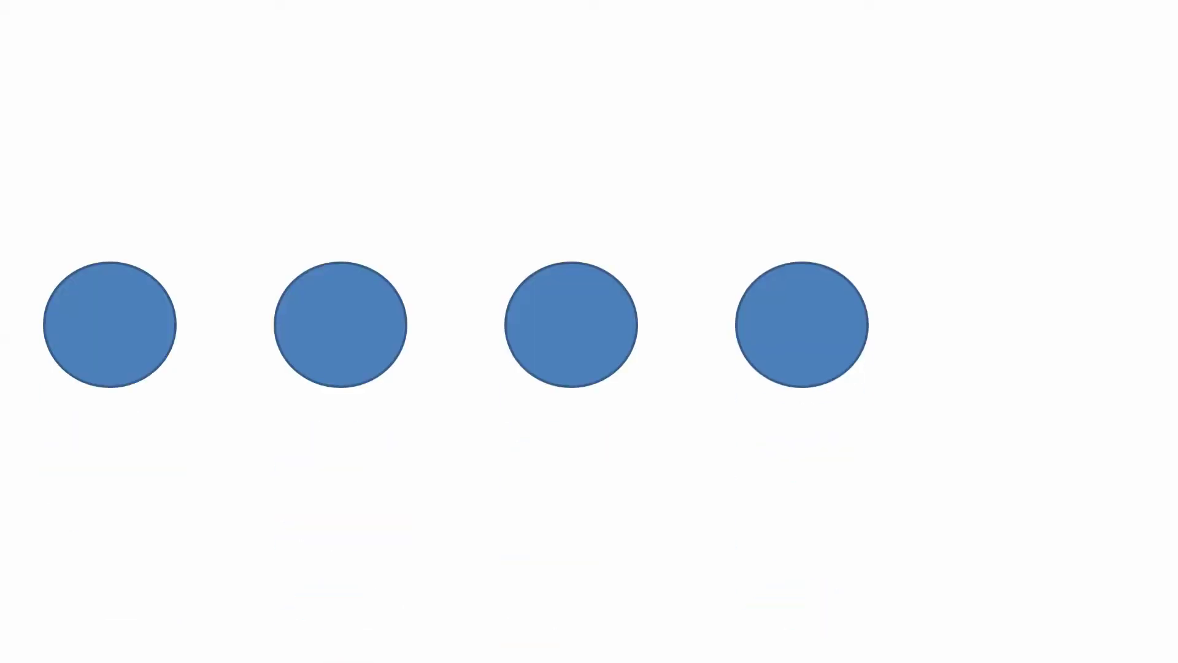
{"action": "key", "text": "space"}
{"action": "key", "text": "Escape"}
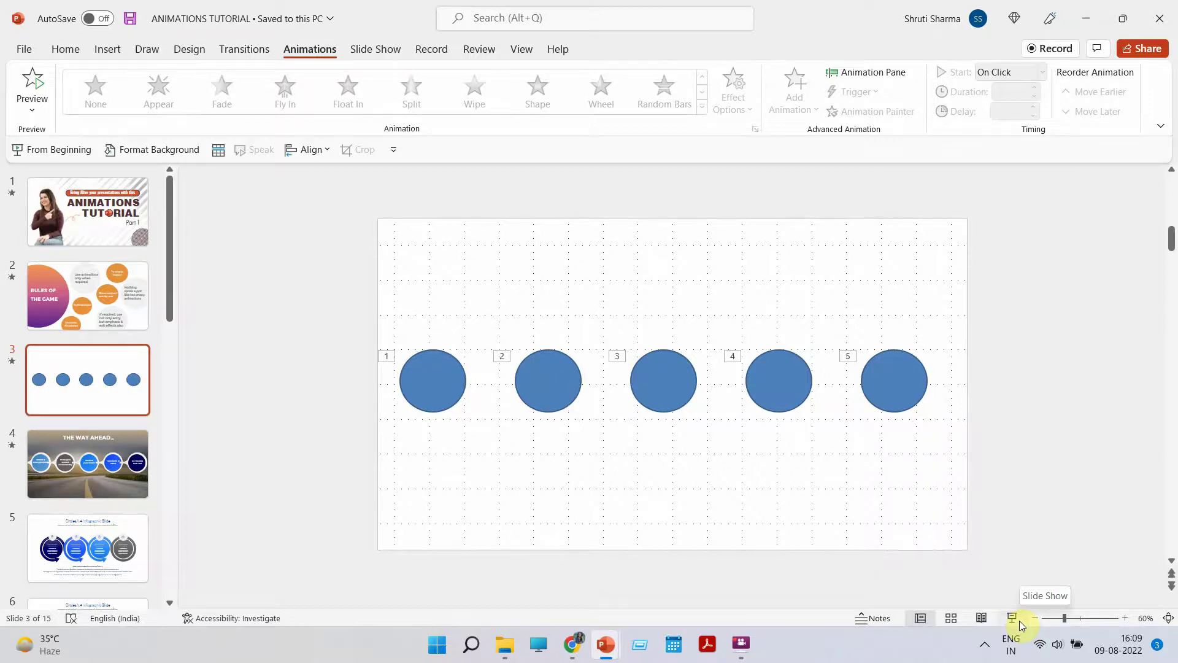
Show the Animation Pane for slide 3 and select the Oval 1 animation in it.
{"action": "left_click", "coordinate": [438, 370]}
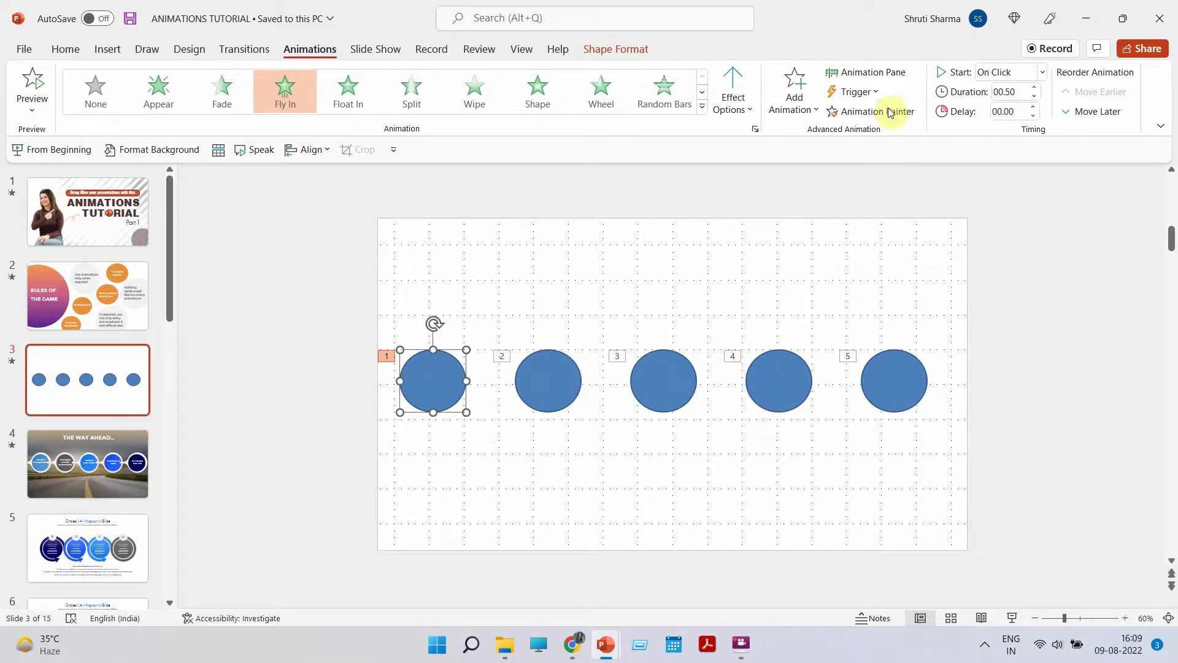
{"action": "left_click", "coordinate": [877, 73]}
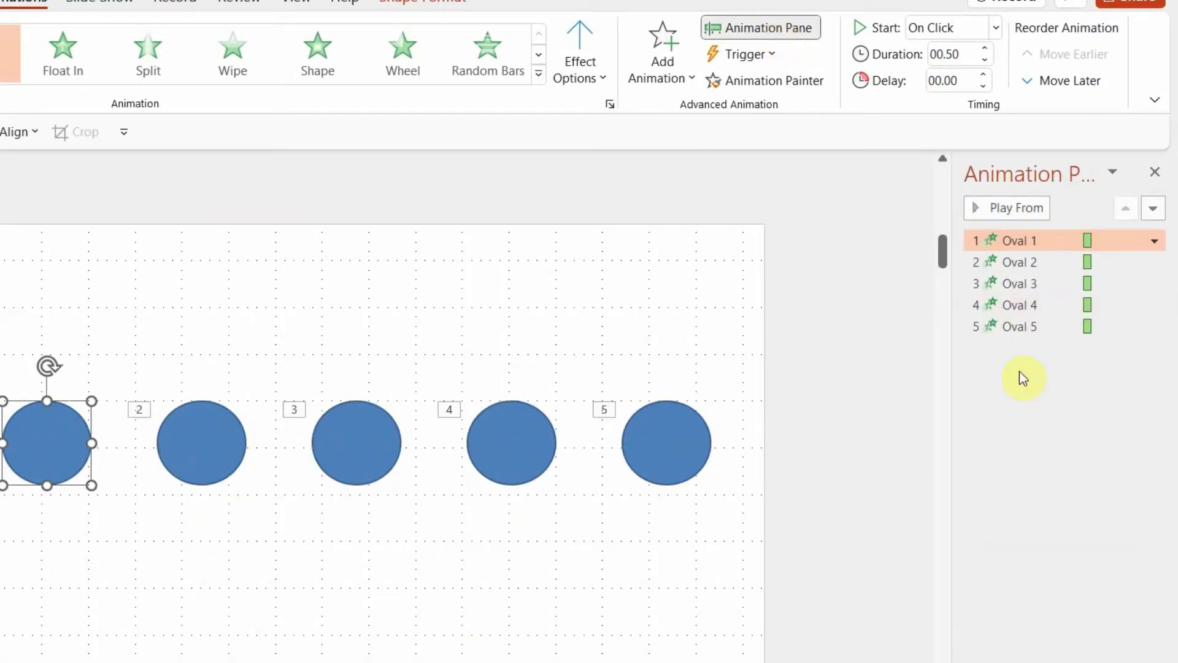
{"action": "left_click", "coordinate": [1026, 240]}
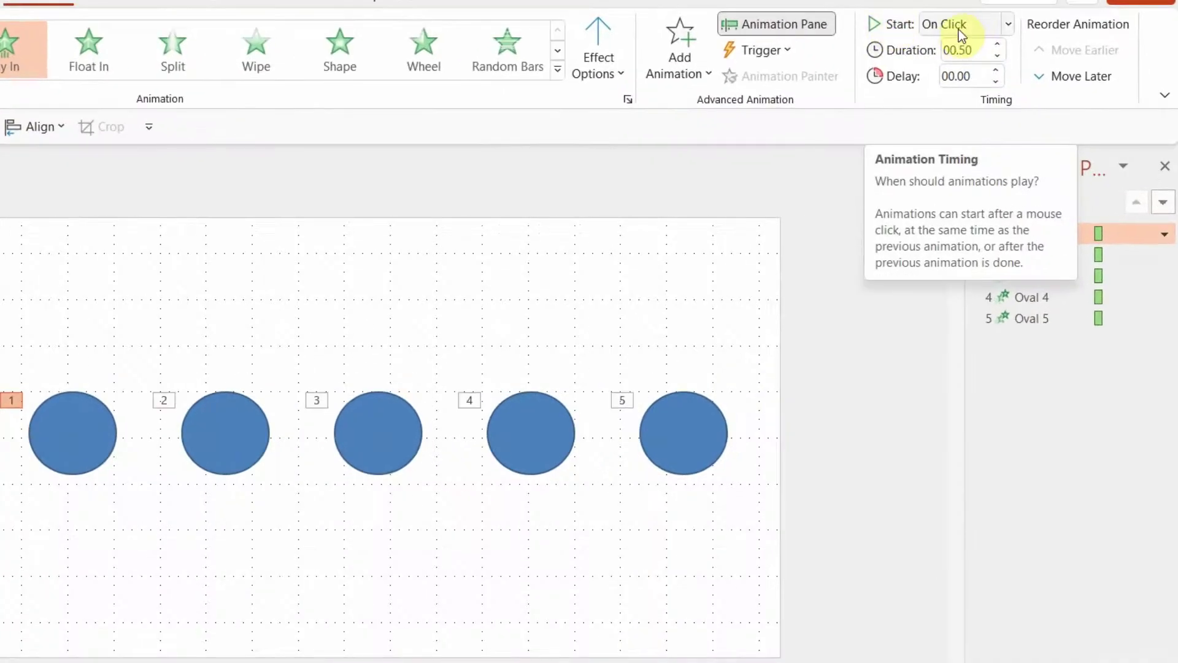
Set the animations of Oval 2, Oval 3, Oval 4 and Oval 5 to start After Previous.
{"action": "left_click", "coordinate": [1044, 253]}
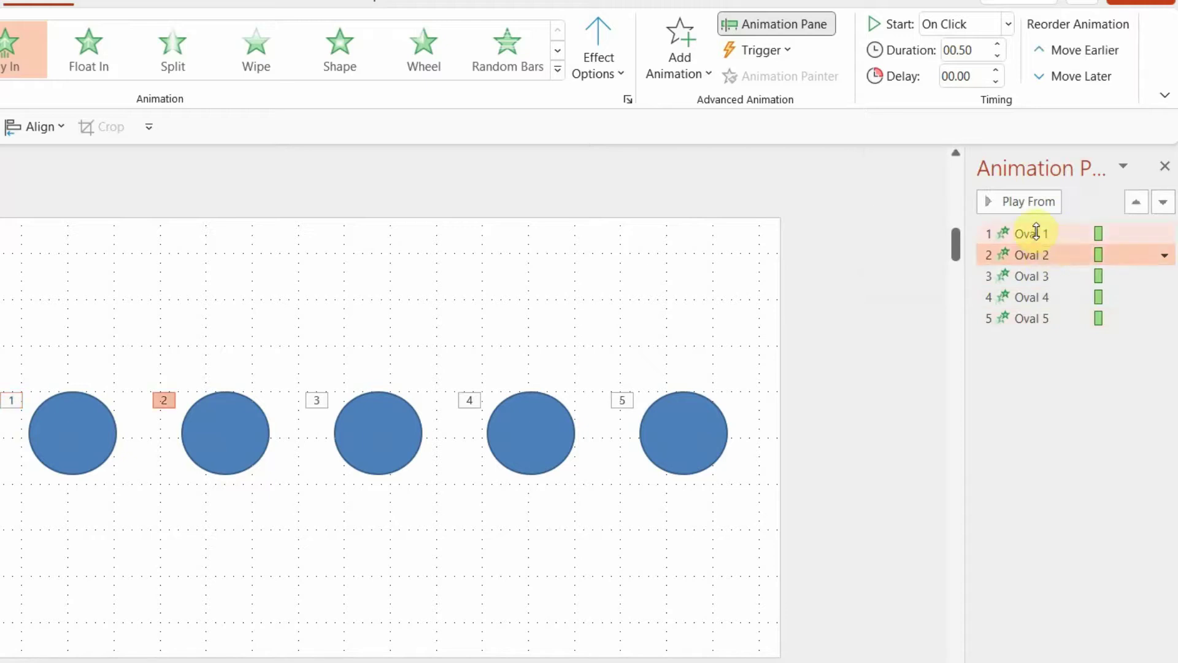
{"action": "left_click", "coordinate": [1008, 24]}
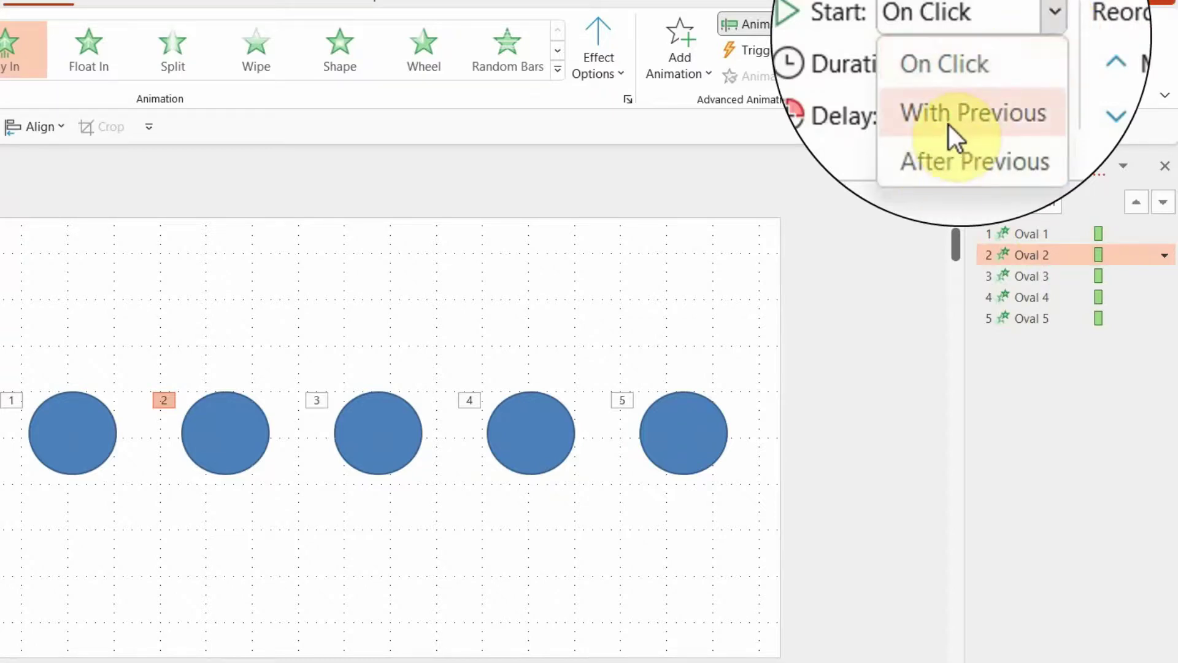
{"action": "left_click", "coordinate": [956, 165]}
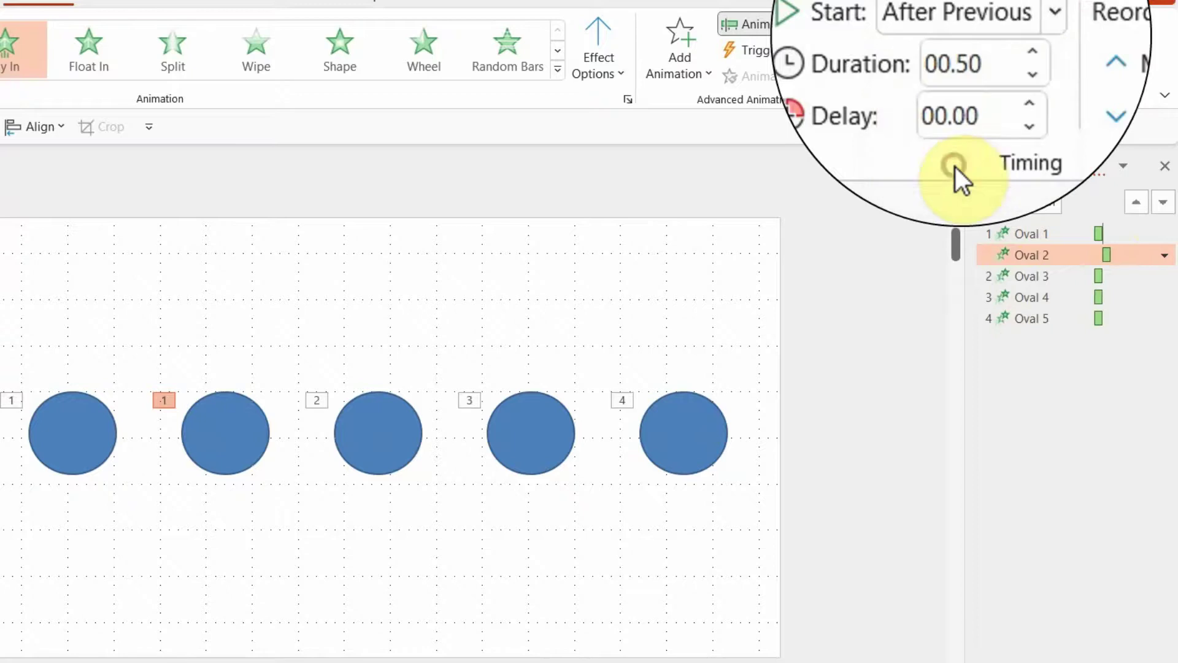
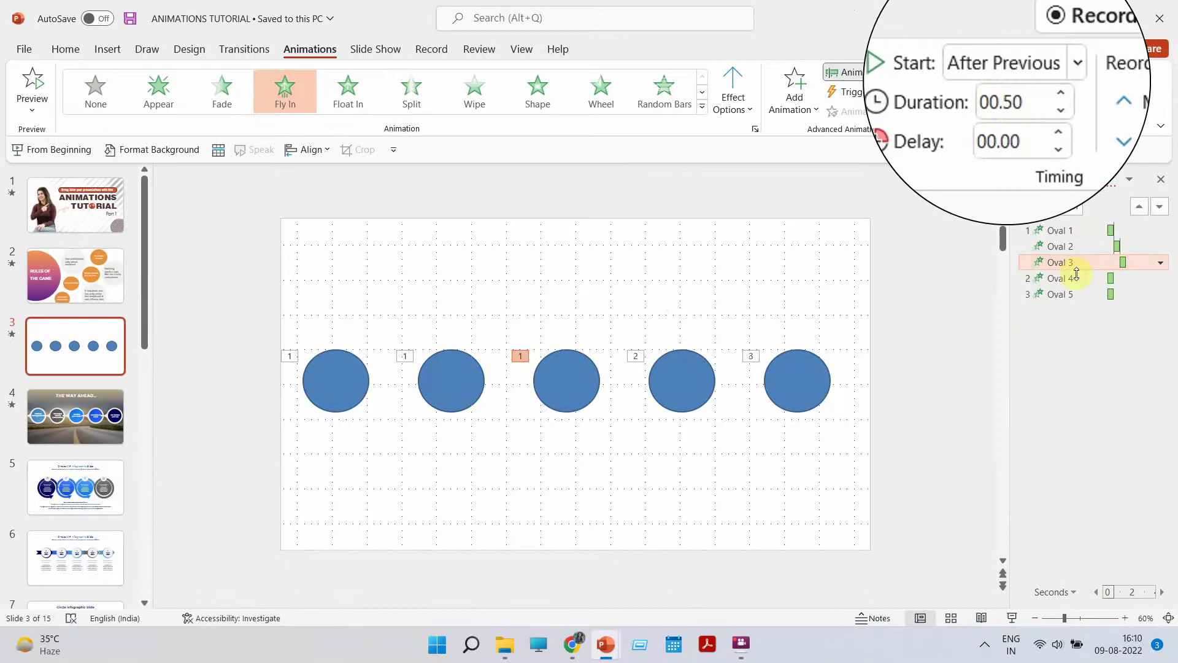
{"action": "left_click", "coordinate": [1074, 277]}
{"action": "left_click", "coordinate": [1056, 62]}
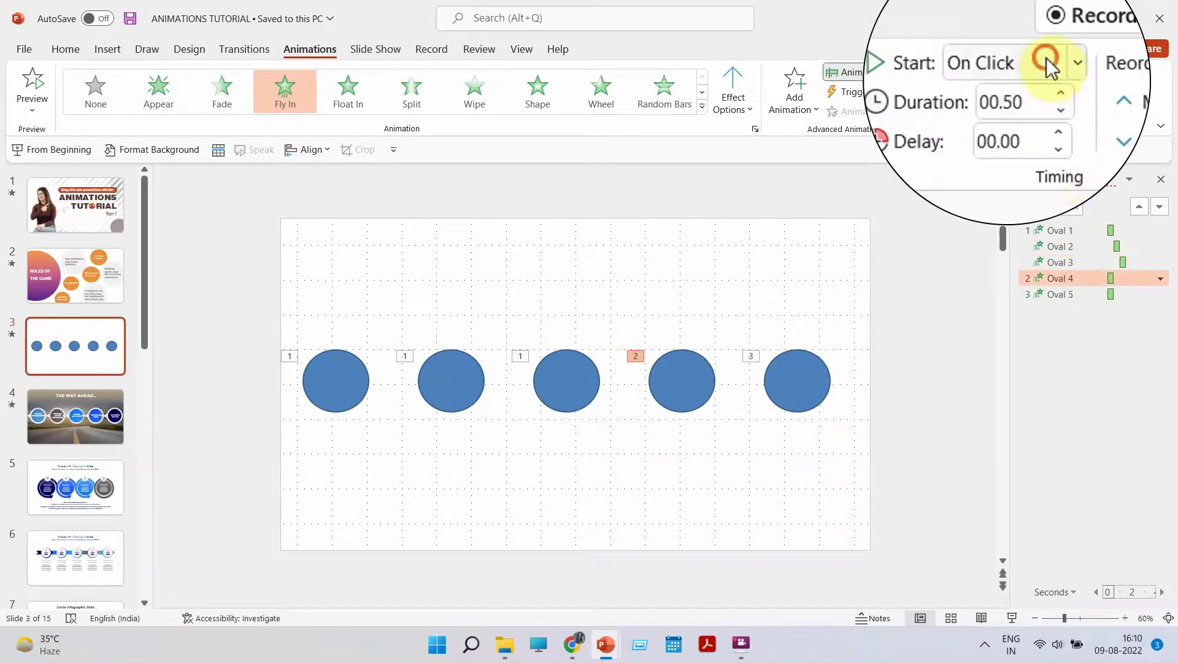
{"action": "left_click", "coordinate": [1003, 163]}
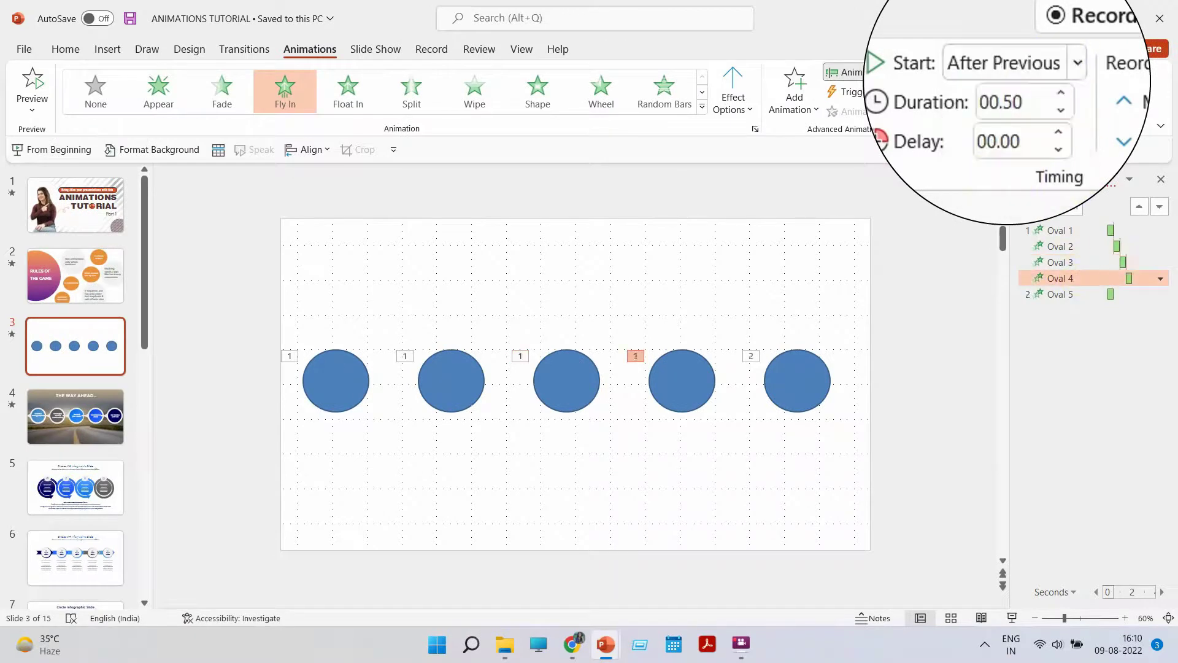
{"action": "left_click", "coordinate": [1058, 294]}
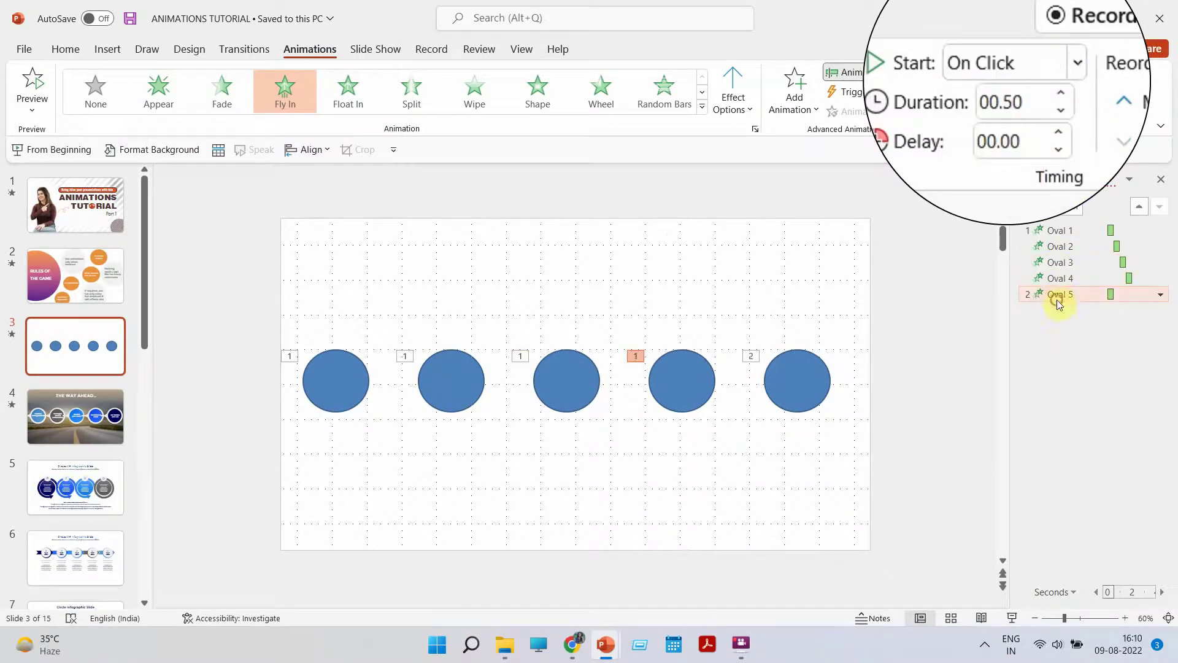
{"action": "left_click", "coordinate": [1027, 67]}
{"action": "left_click", "coordinate": [1042, 175]}
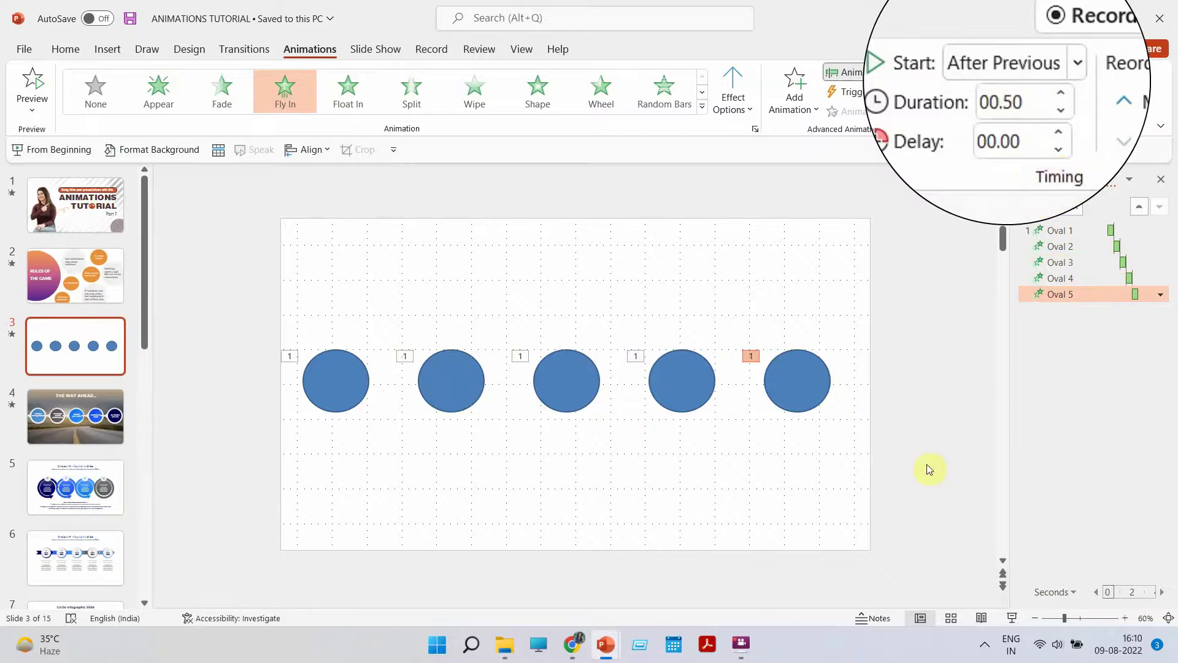
Play slide 3 as a slide show to check the automatic sequence of circles, and exit the show.
{"action": "left_click", "coordinate": [927, 467]}
{"action": "left_click", "coordinate": [1013, 618]}
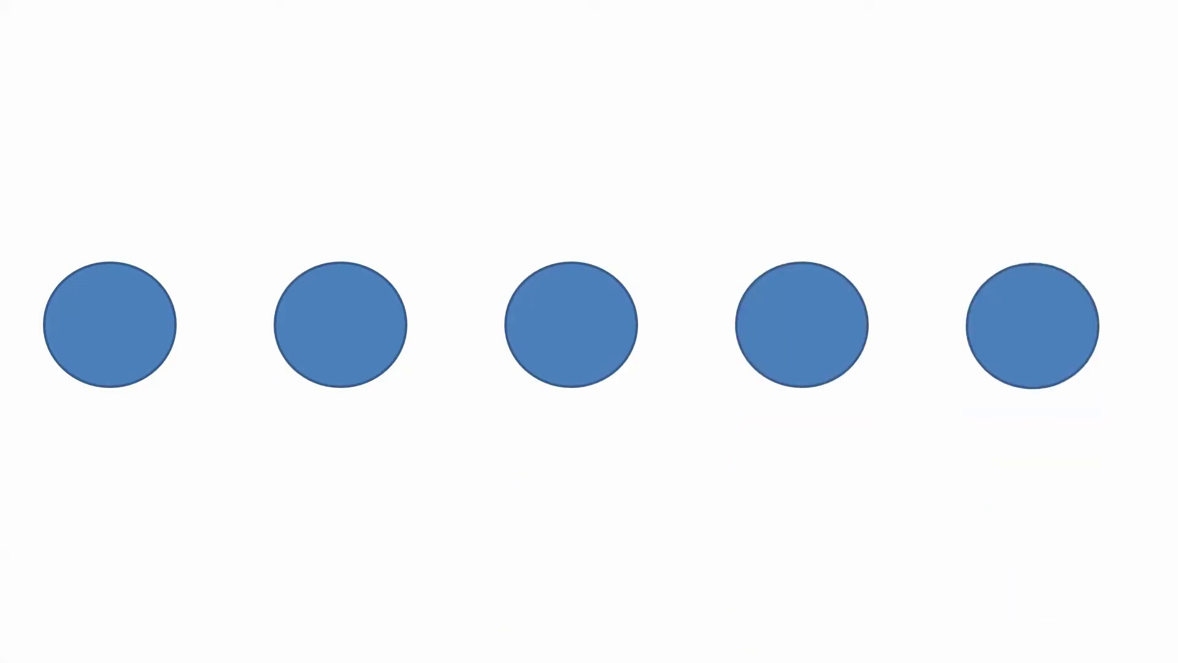
{"action": "key", "text": "Escape"}
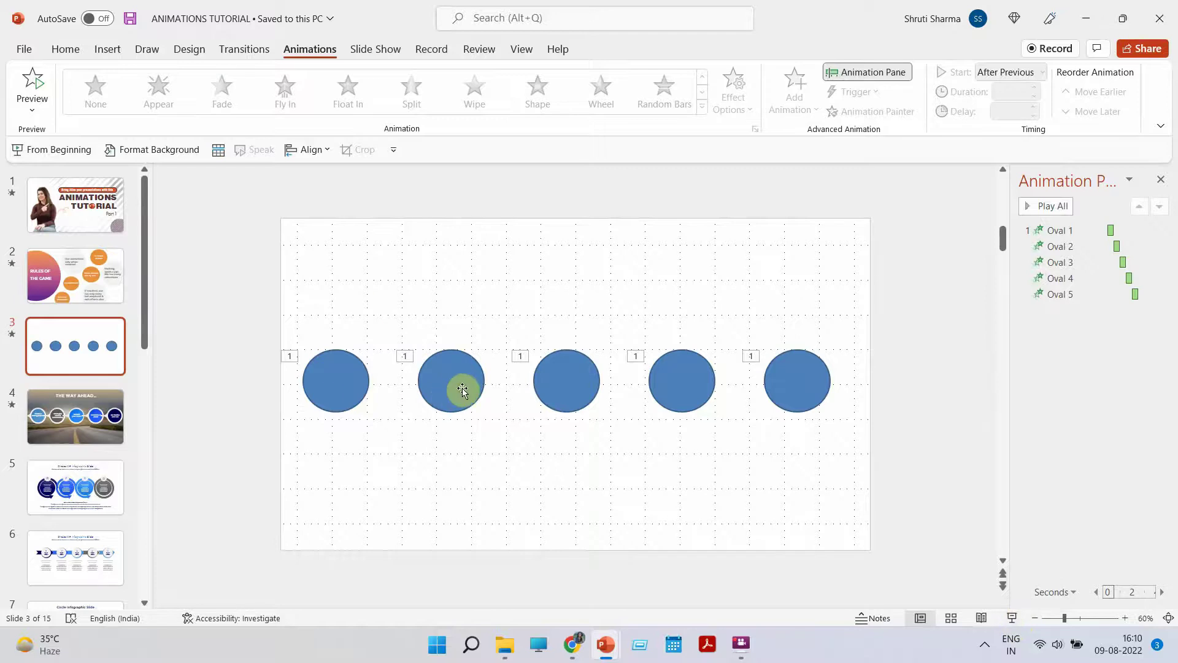
Set the delay of the second circle's Fly In animation to 1 second.
{"action": "left_click", "coordinate": [460, 389]}
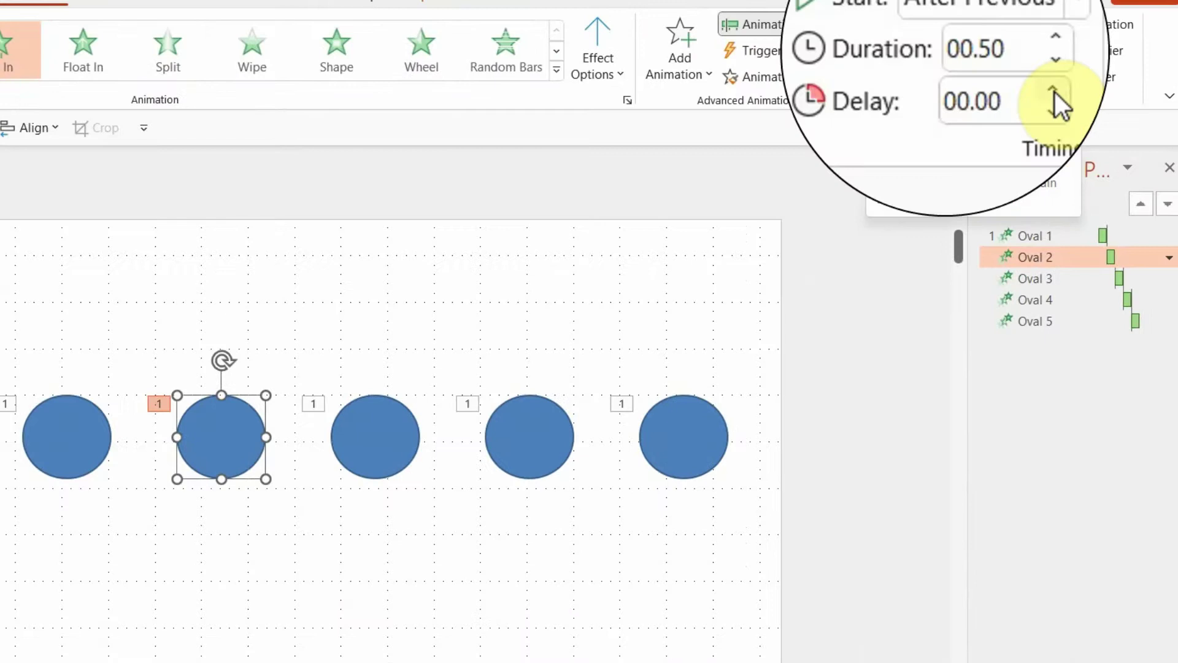
{"action": "left_click", "coordinate": [1055, 93]}
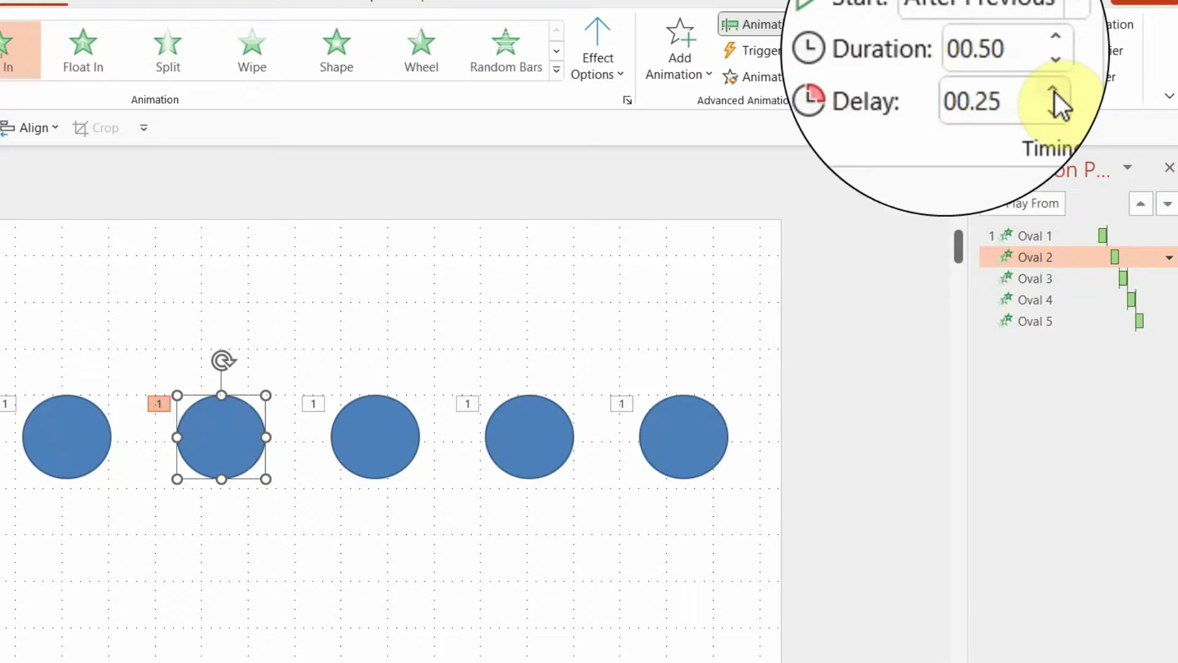
{"action": "left_click", "coordinate": [1055, 92]}
{"action": "left_click", "coordinate": [1055, 92]}
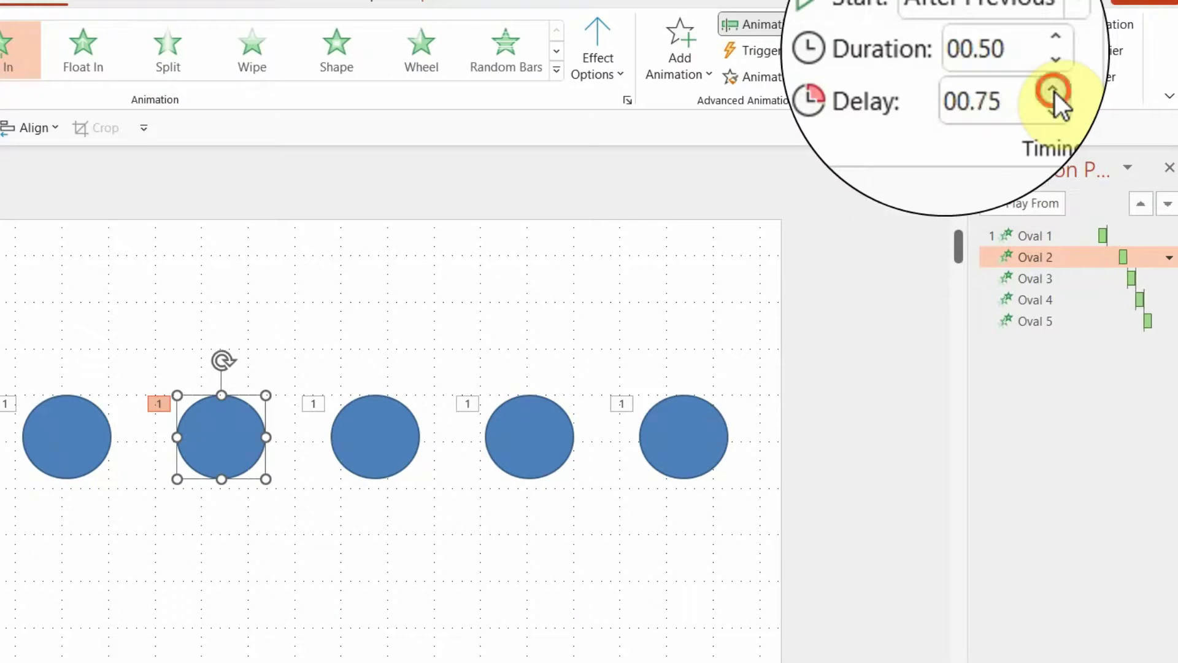
{"action": "left_click", "coordinate": [1055, 92]}
Set the delay of the Oval 3 animation to 1 second.
{"action": "left_click", "coordinate": [1035, 278]}
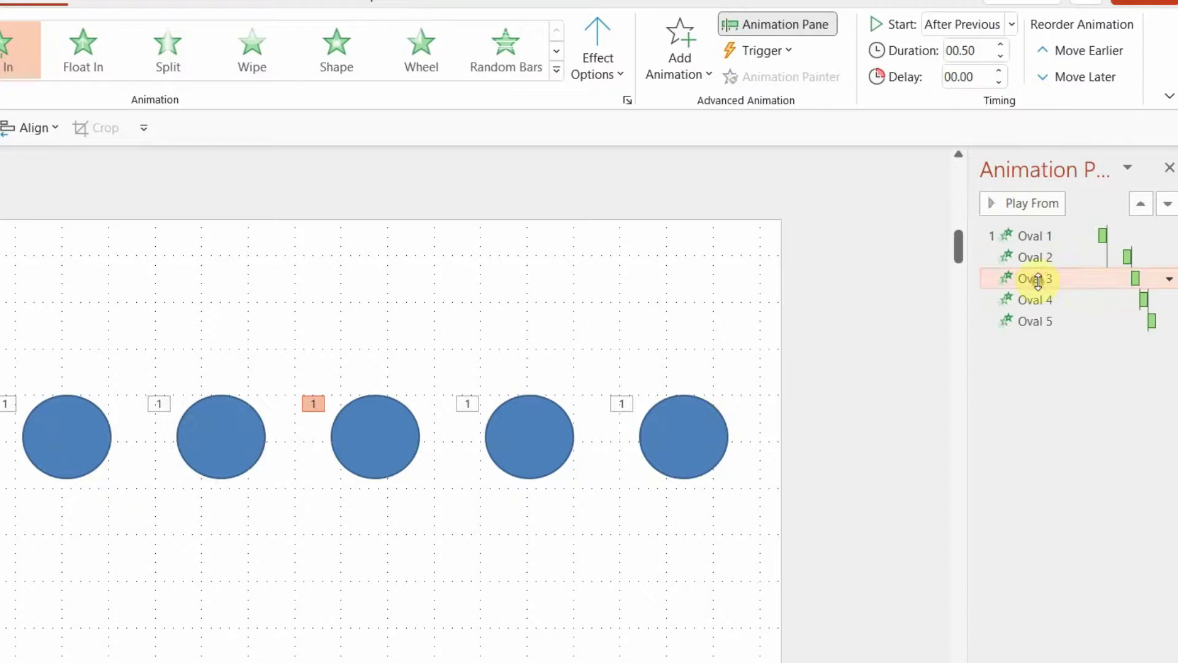
{"action": "left_click", "coordinate": [999, 71]}
{"action": "left_click", "coordinate": [999, 72]}
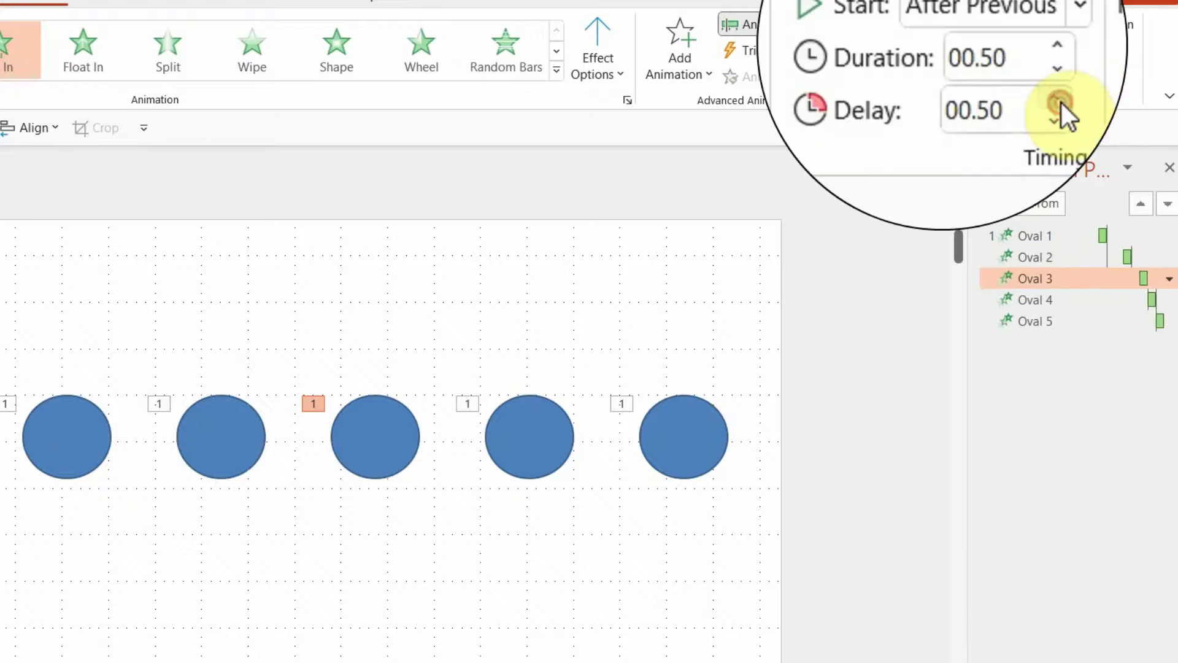
{"action": "left_click", "coordinate": [998, 73]}
{"action": "left_click", "coordinate": [1061, 98]}
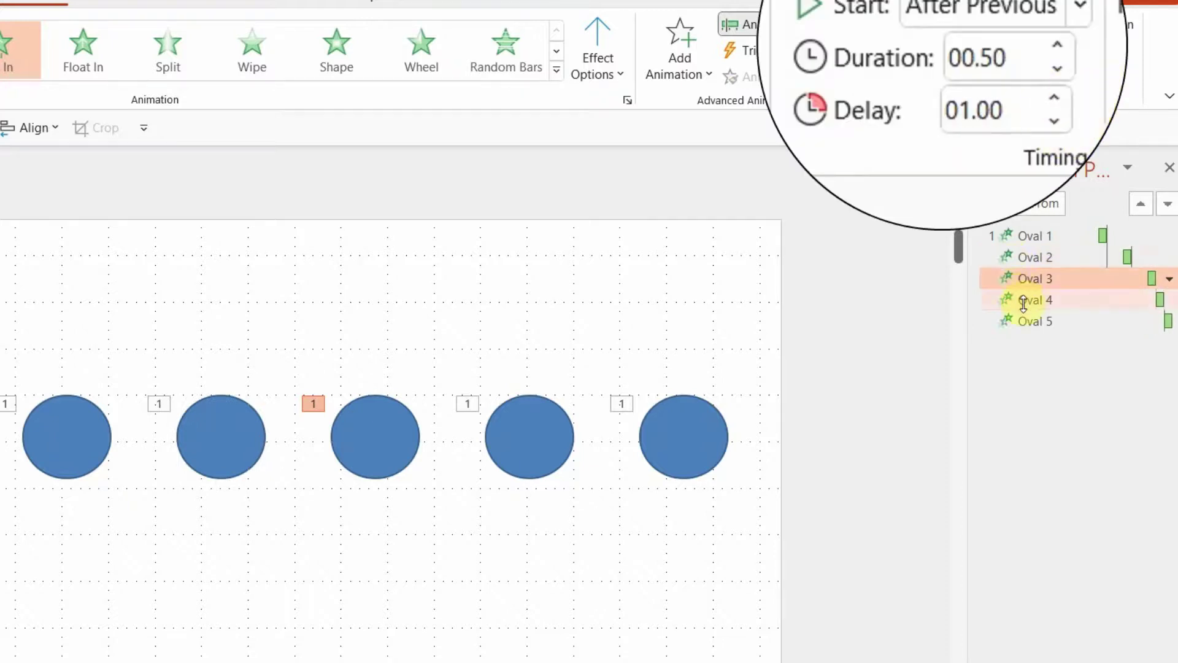
Set the delay of the Oval 4 animation to 1 second.
{"action": "left_click", "coordinate": [1024, 302]}
{"action": "left_click", "coordinate": [1057, 97]}
{"action": "left_click", "coordinate": [1058, 96]}
{"action": "left_click", "coordinate": [1058, 97]}
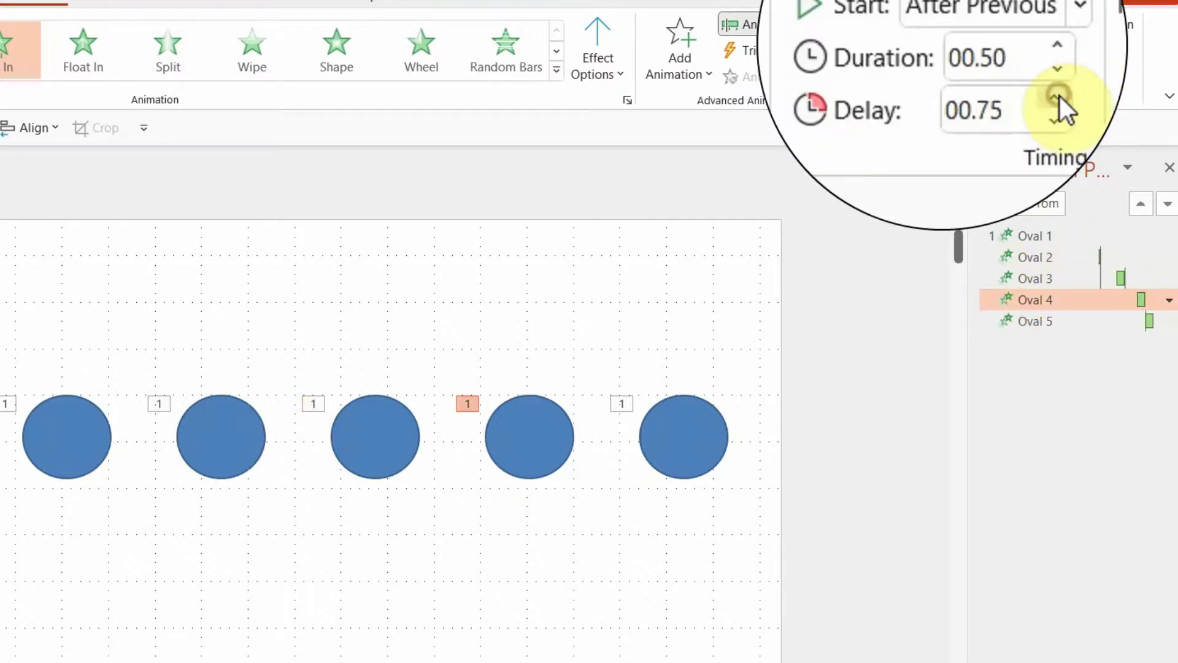
{"action": "left_click", "coordinate": [1058, 97]}
Set the delay of the Oval 5 animation to 1 second.
{"action": "left_click", "coordinate": [1056, 322]}
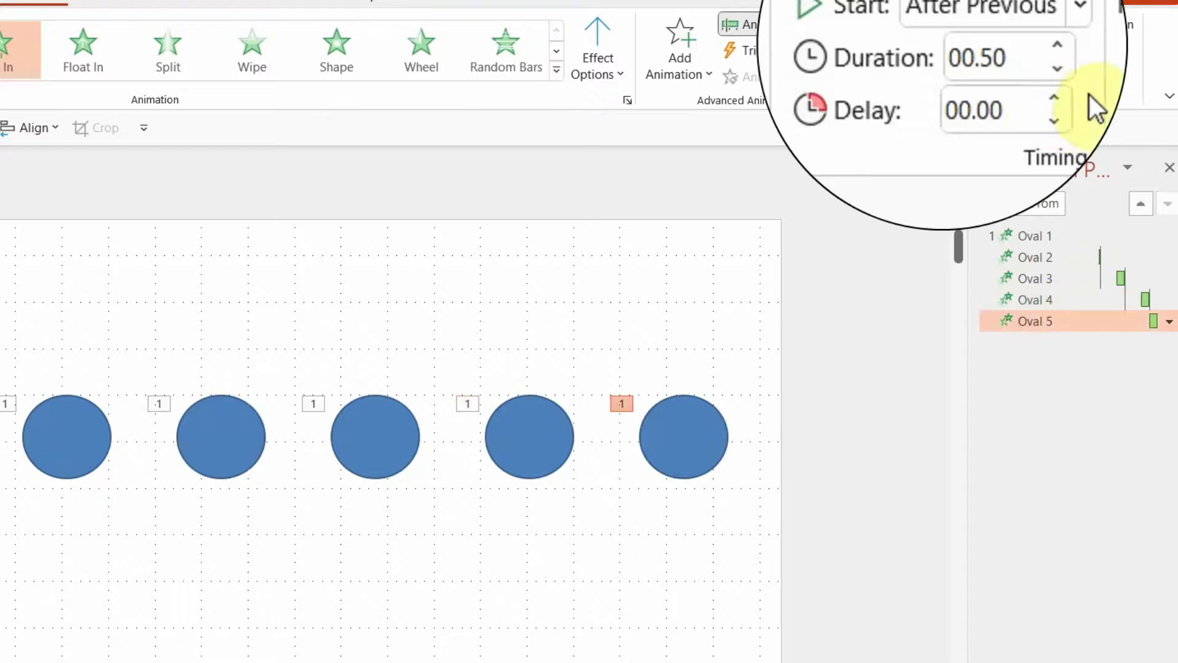
{"action": "left_click", "coordinate": [1048, 96]}
{"action": "left_click", "coordinate": [1048, 96]}
{"action": "left_click", "coordinate": [1048, 95]}
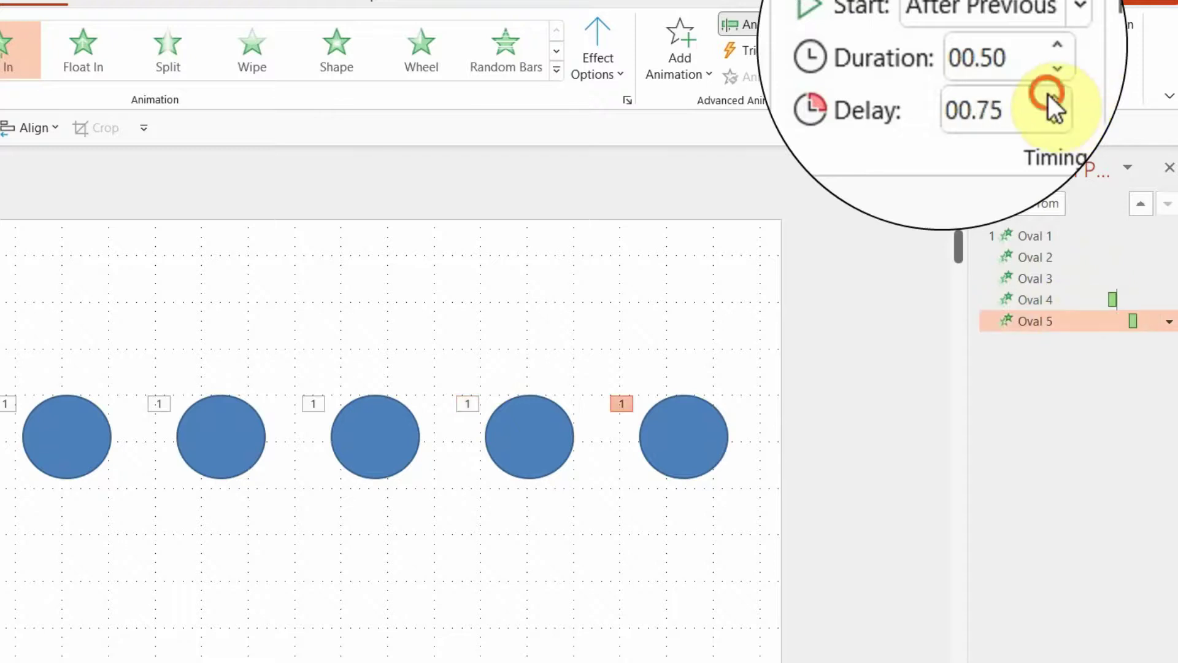
{"action": "left_click", "coordinate": [1048, 95]}
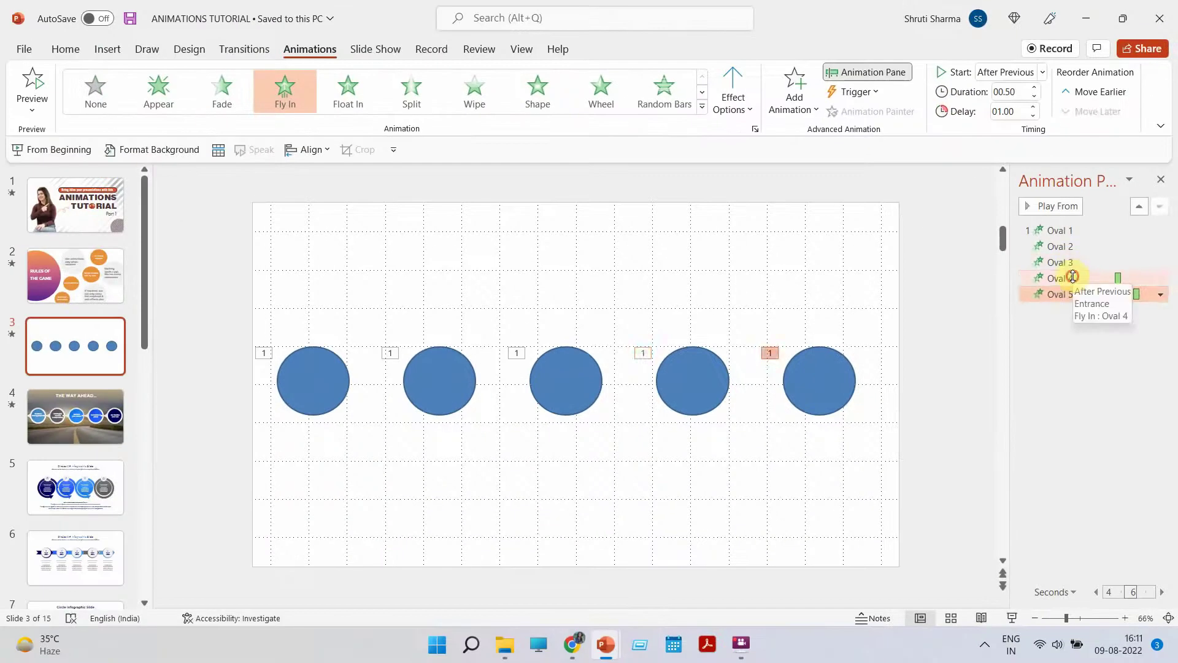
Select the Oval 1 animation, play slide 3 as a slide show to check the delayed sequence, and exit the show.
{"action": "left_click", "coordinate": [1061, 294]}
{"action": "key", "text": "Up"}
{"action": "key", "text": "Up"}
{"action": "key", "text": "Up"}
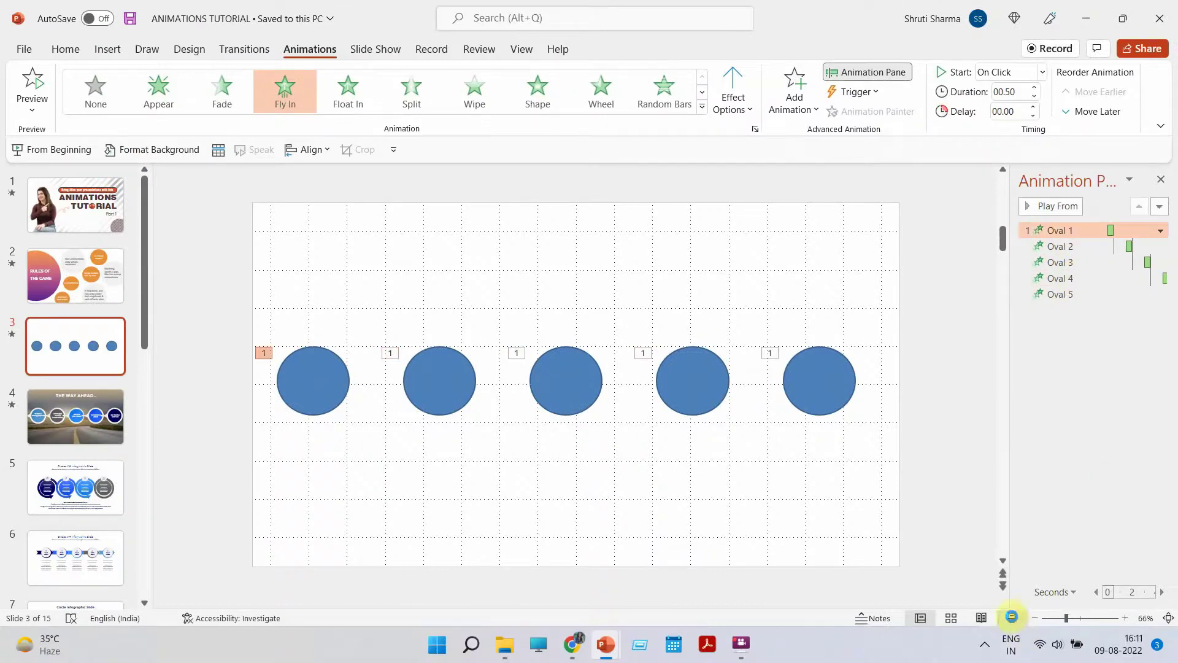
{"action": "left_click", "coordinate": [1012, 616]}
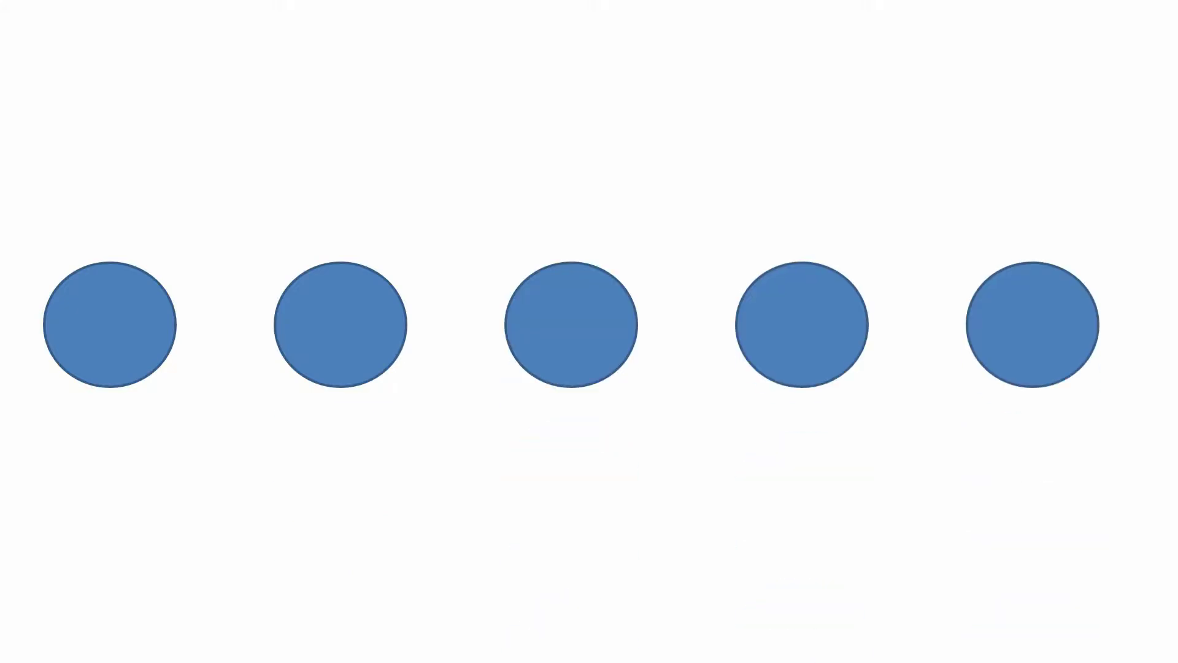
{"action": "key", "text": "Escape"}
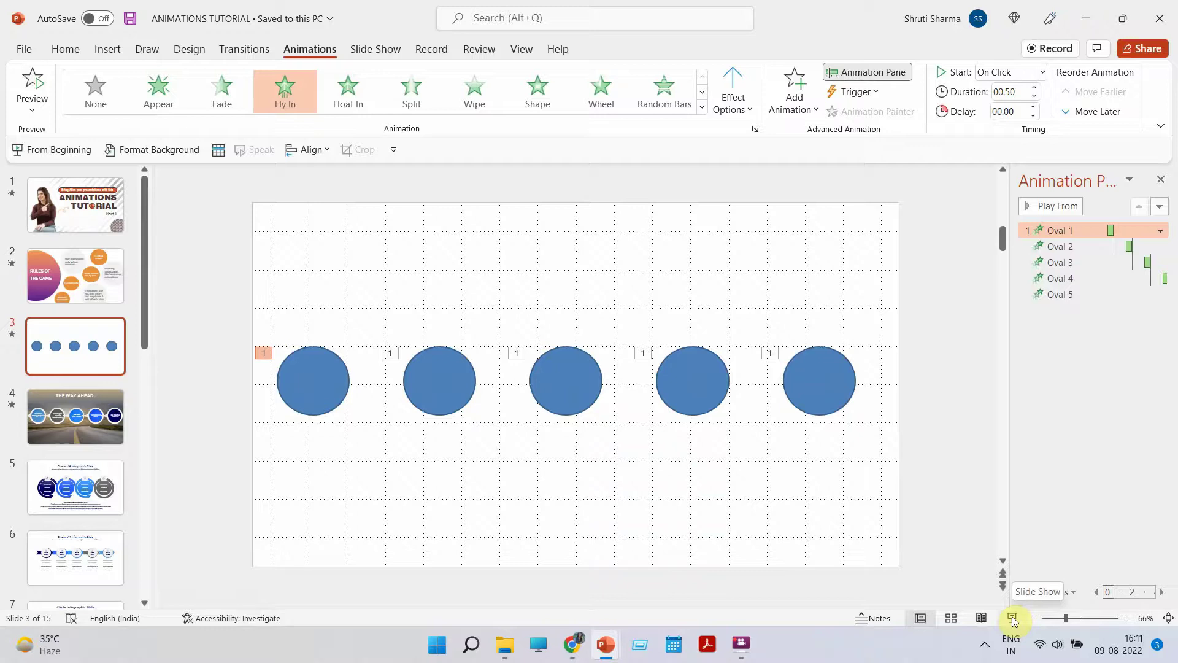
Set the Fly In duration of the first and second circles to 1 second each.
{"action": "left_click", "coordinate": [332, 386]}
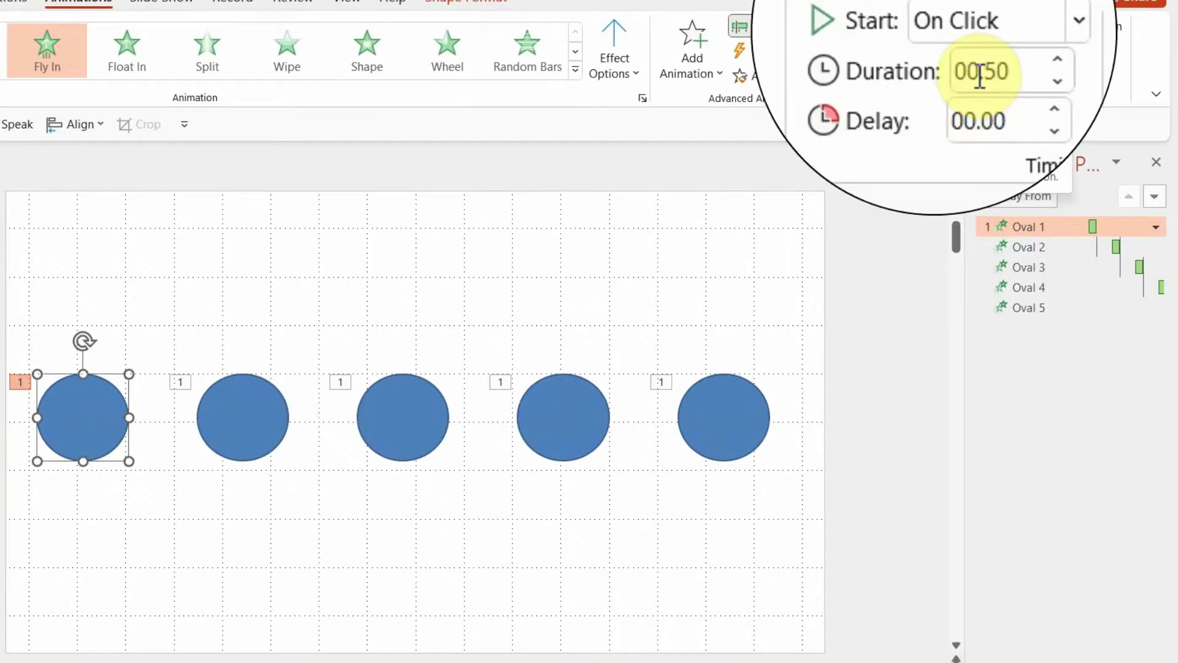
{"action": "left_click", "coordinate": [1058, 62]}
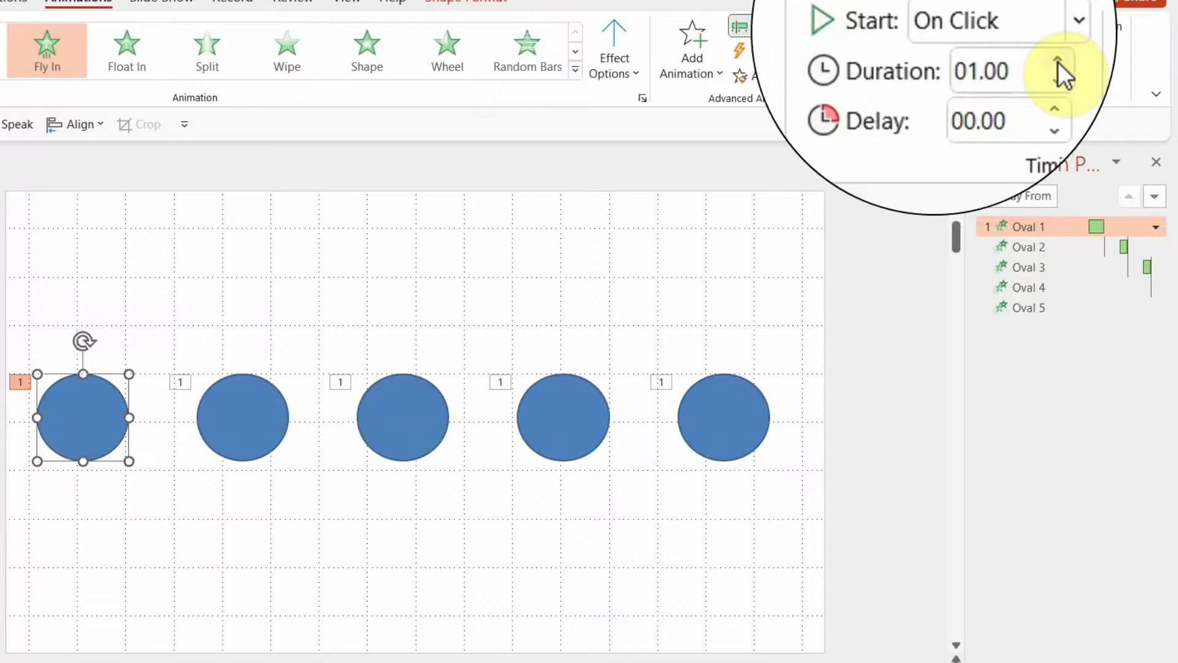
{"action": "left_click", "coordinate": [229, 413]}
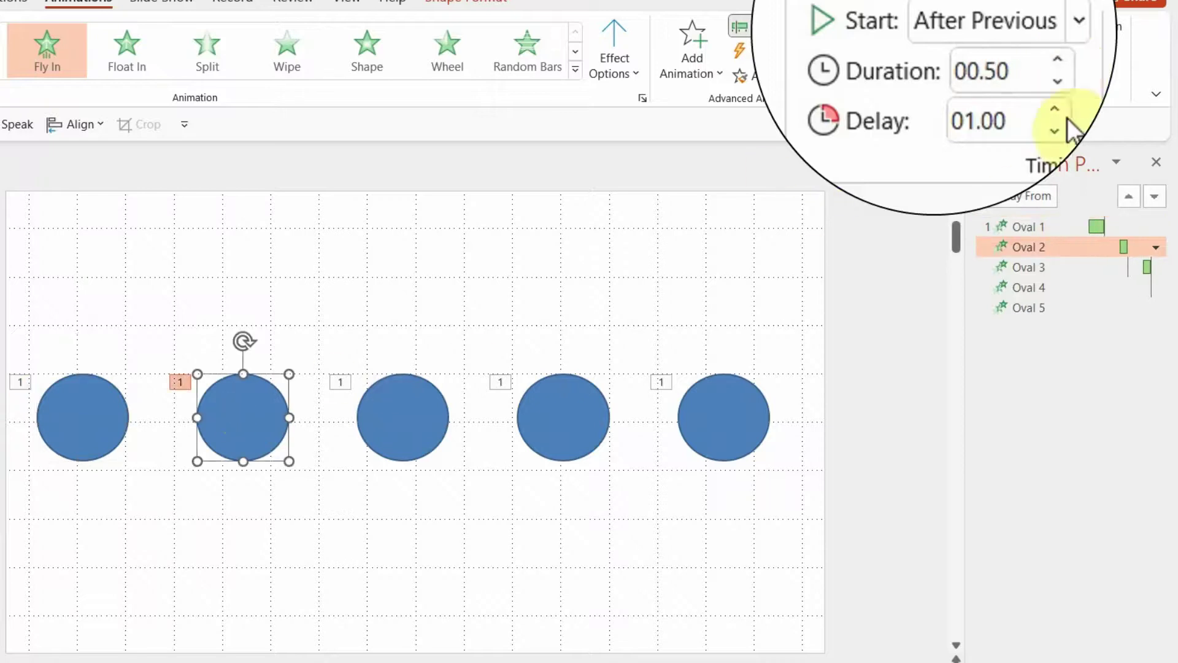
{"action": "left_click", "coordinate": [1068, 62]}
{"action": "left_click", "coordinate": [1068, 62]}
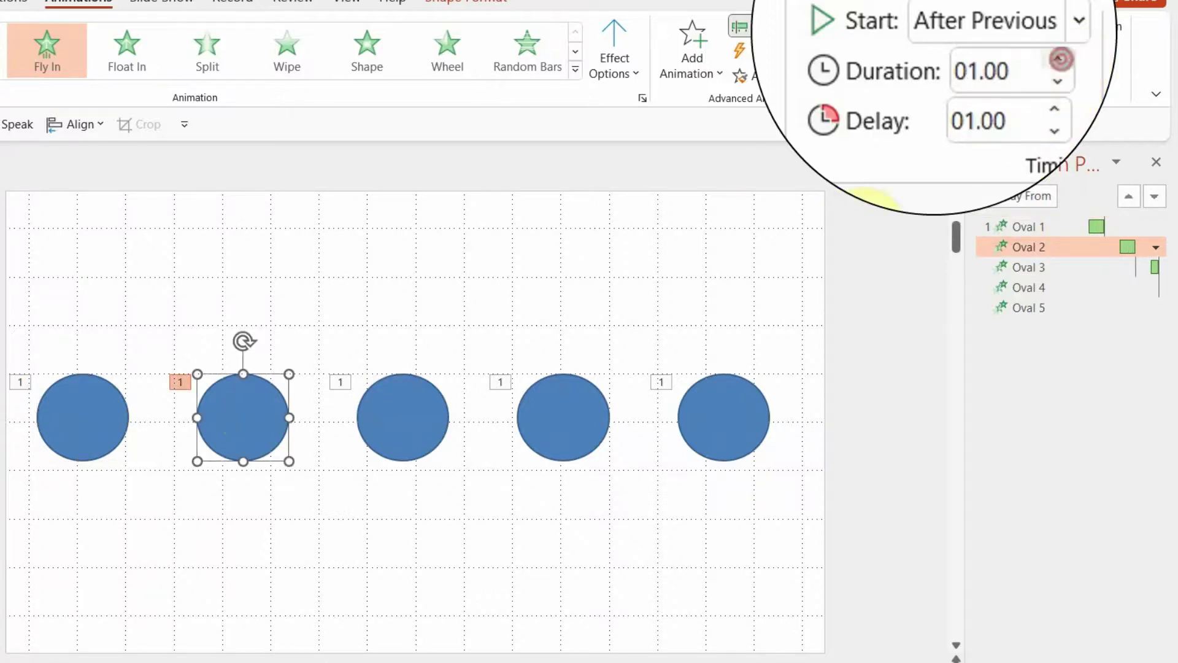
Set the Fly In duration of the third, fourth and fifth circles to 1 second each.
{"action": "left_click", "coordinate": [414, 395]}
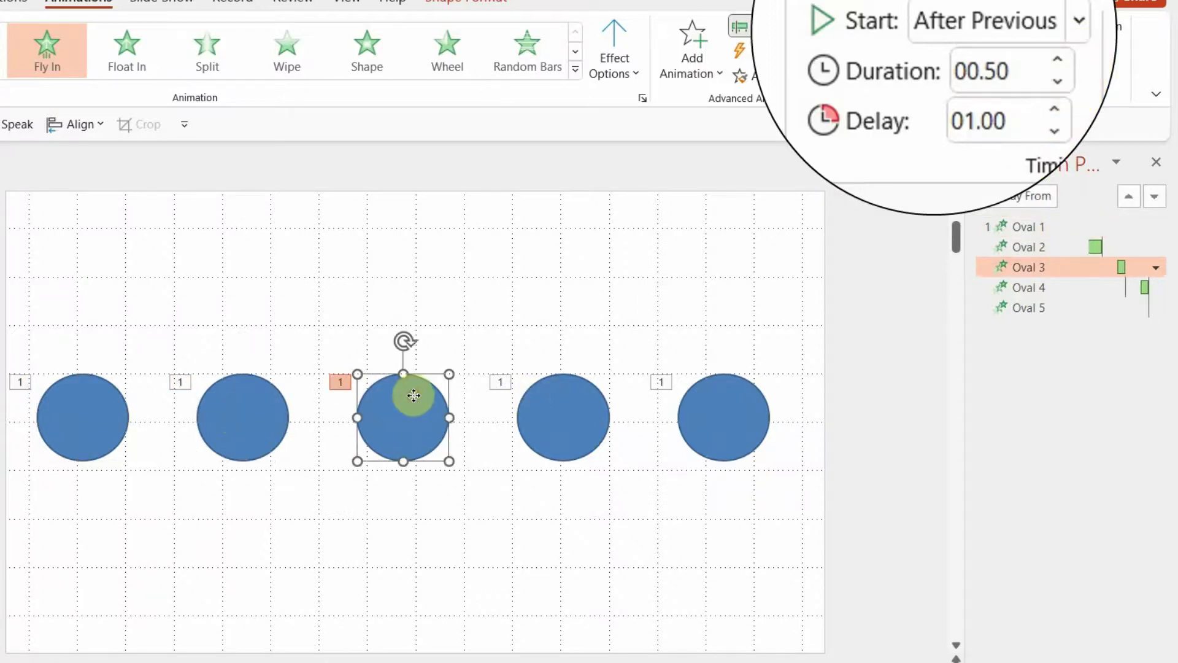
{"action": "left_click", "coordinate": [1063, 55]}
{"action": "left_click", "coordinate": [1063, 55]}
{"action": "left_click", "coordinate": [562, 434]}
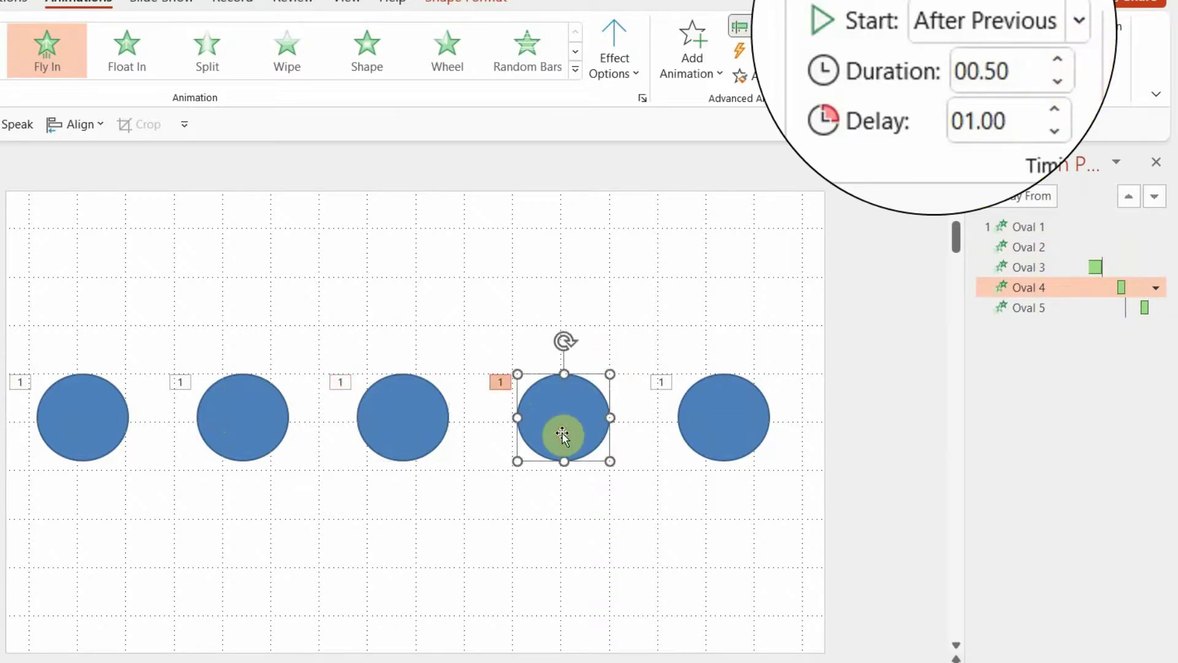
{"action": "left_click", "coordinate": [1067, 52]}
{"action": "left_click", "coordinate": [1067, 51]}
{"action": "left_click", "coordinate": [729, 399]}
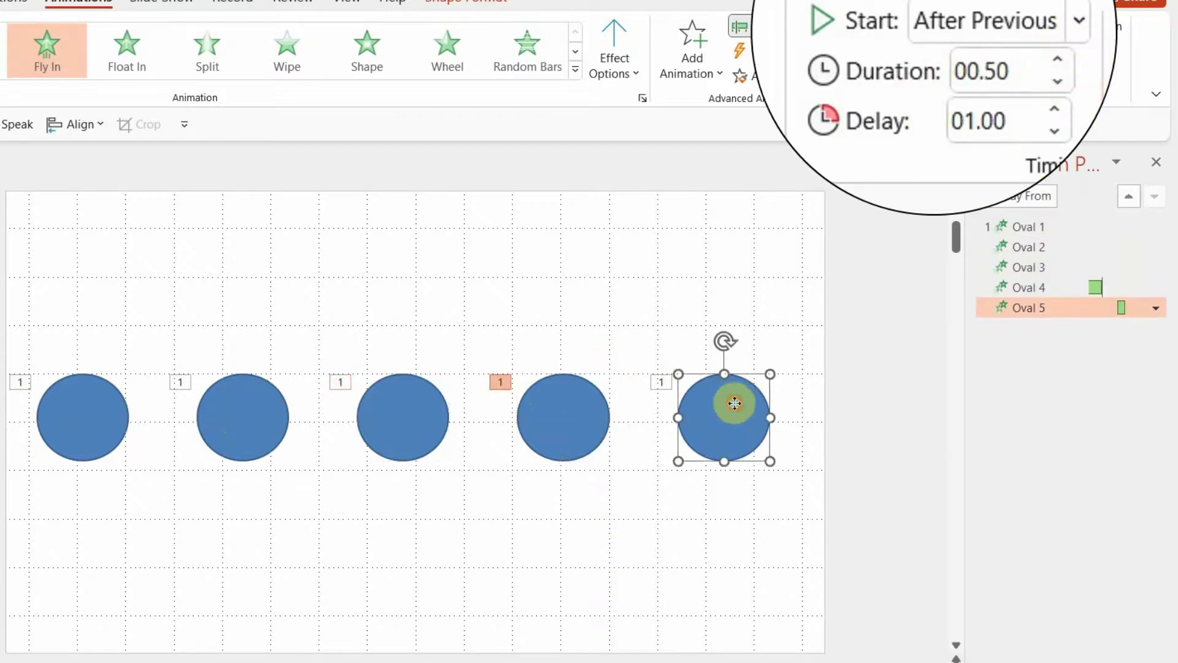
{"action": "left_click", "coordinate": [1060, 57]}
{"action": "left_click", "coordinate": [1060, 58]}
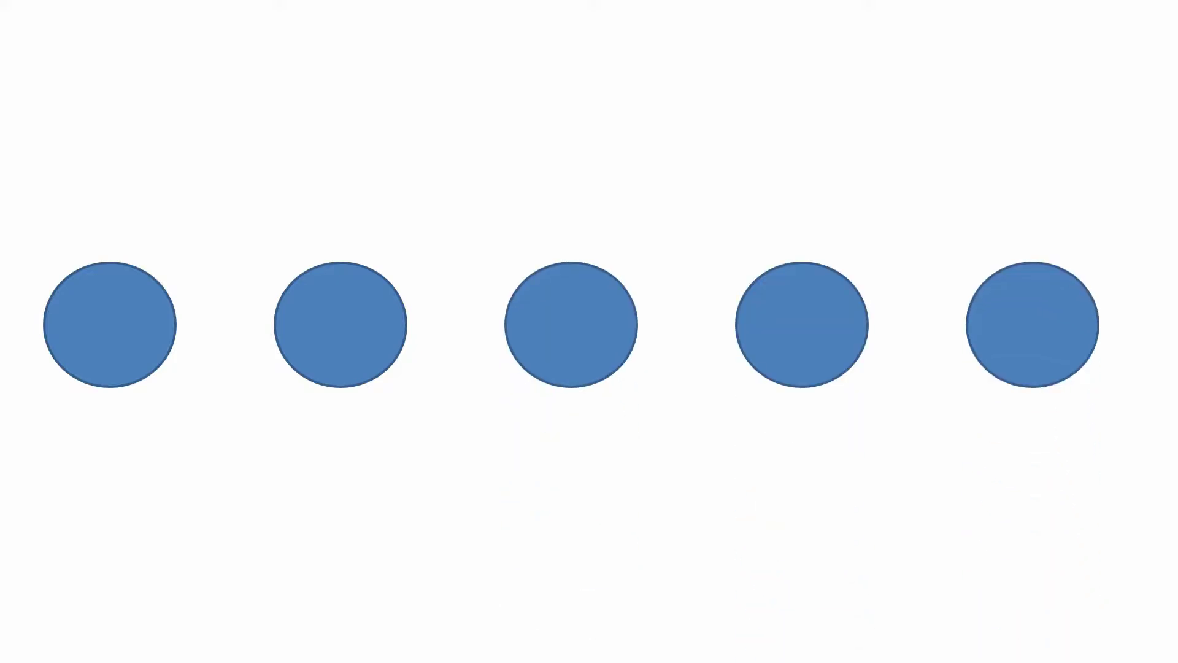
Check the slower circle animations on slide 3 and the content of slide 4 in slide shows, and exit to normal view.
{"action": "key", "text": "Escape"}
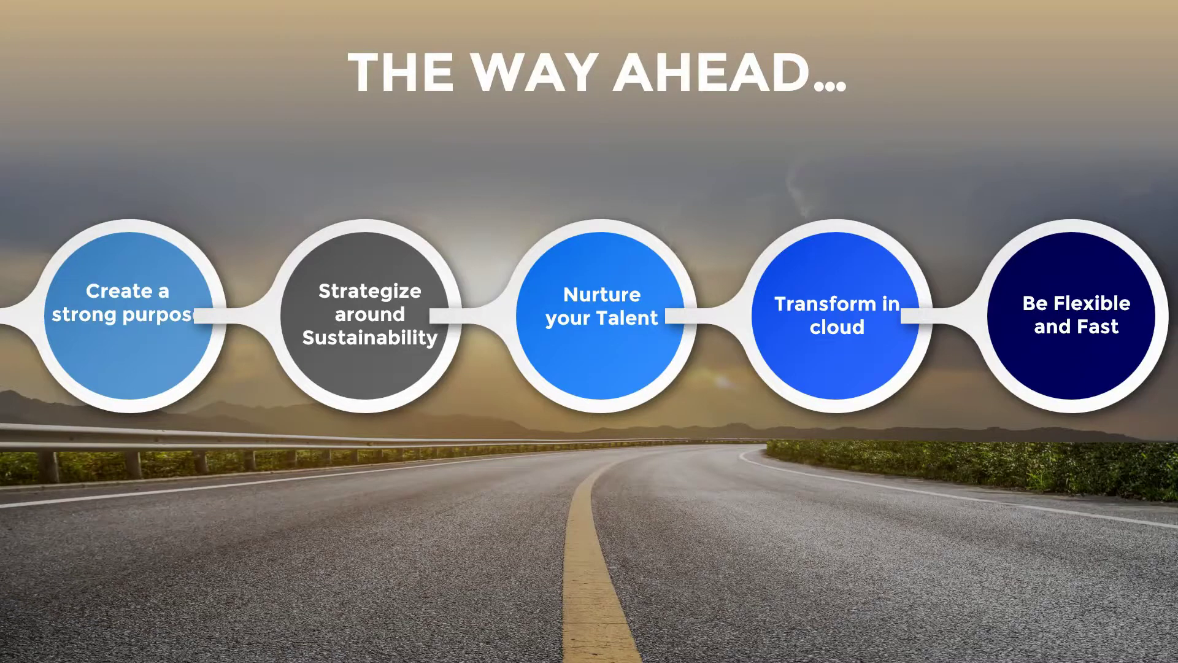
{"action": "key", "text": "Escape"}
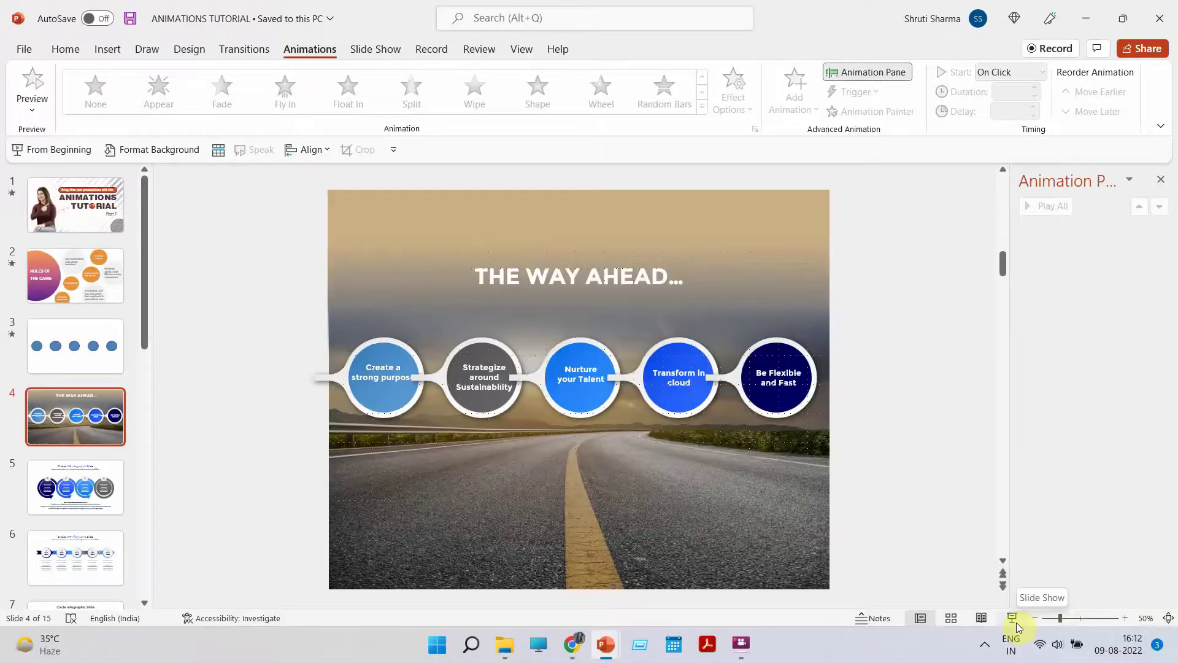
Apply the Subtle Zoom entrance effect to the title "THE WAY AHEAD…" on slide 4.
{"action": "left_click", "coordinate": [578, 260]}
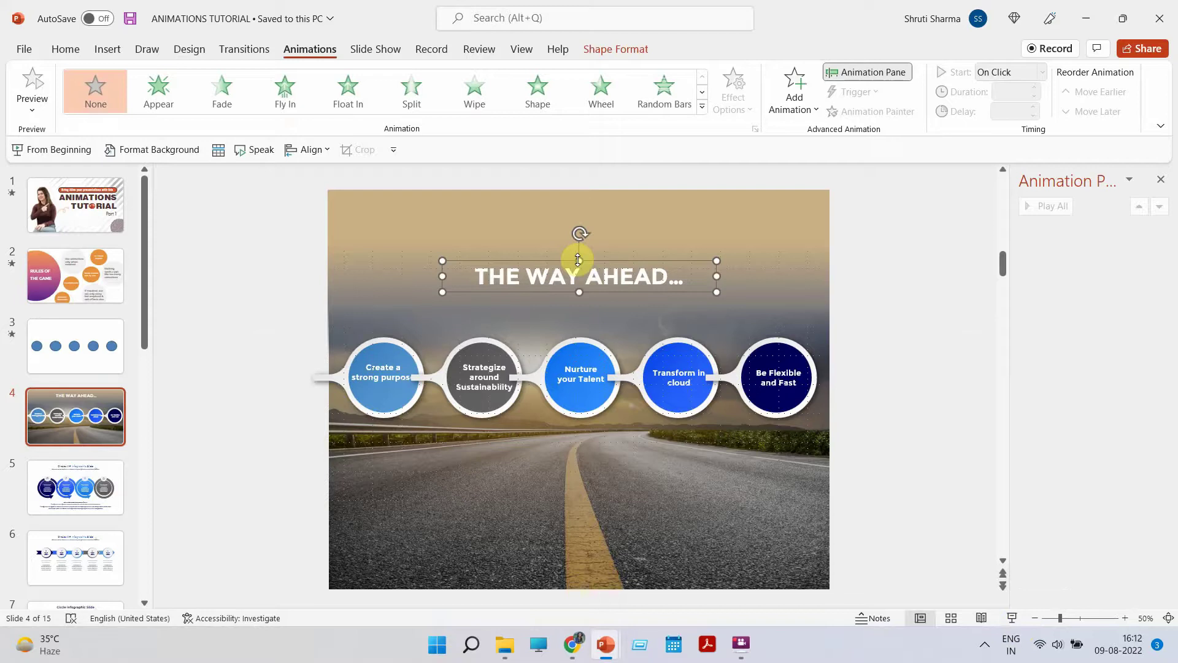
{"action": "left_click", "coordinate": [702, 106]}
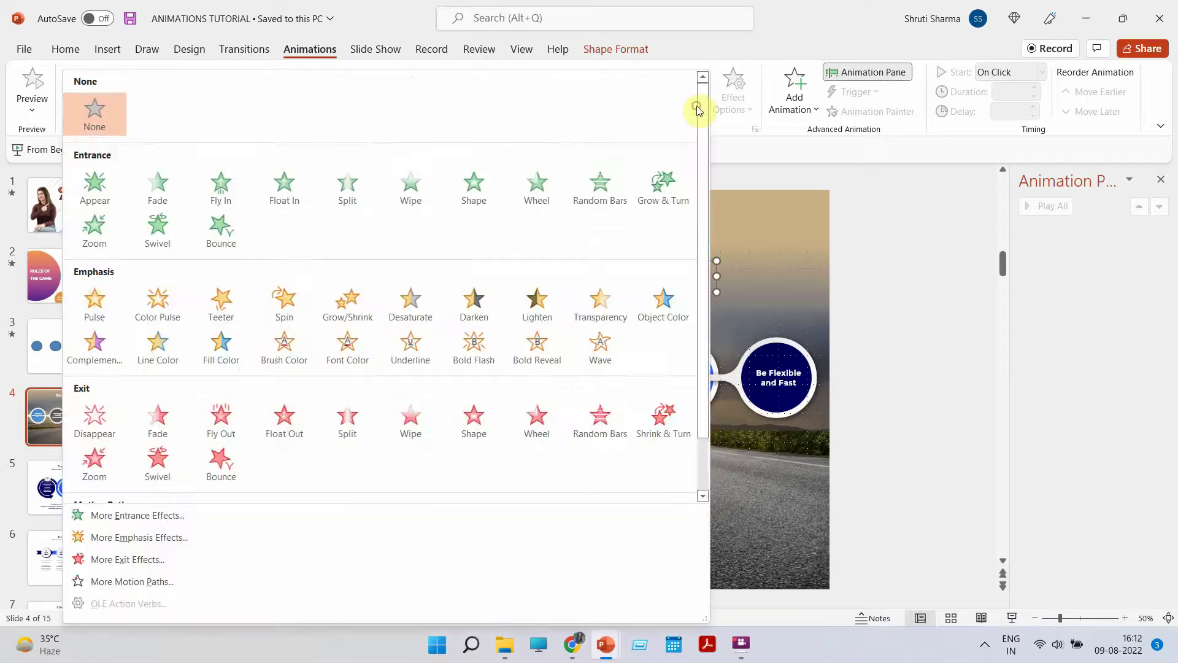
{"action": "left_click", "coordinate": [142, 515]}
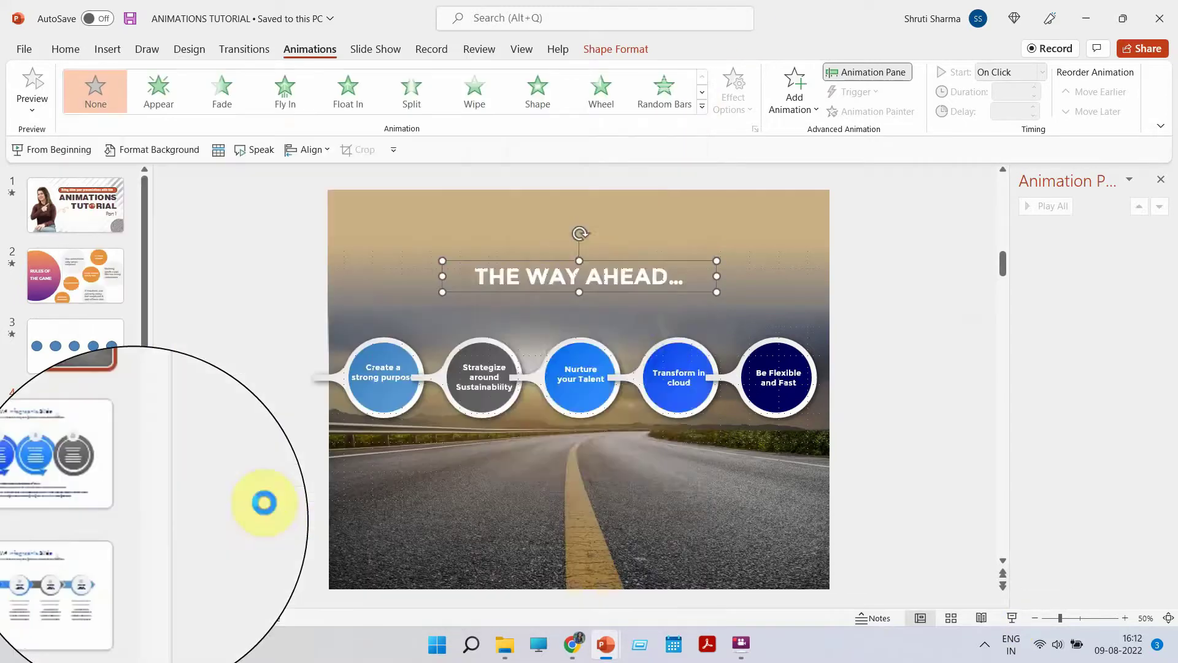
{"action": "left_click_drag", "start_coordinate": [552, 152], "coordinate": [202, 136]}
{"action": "left_click", "coordinate": [254, 329]}
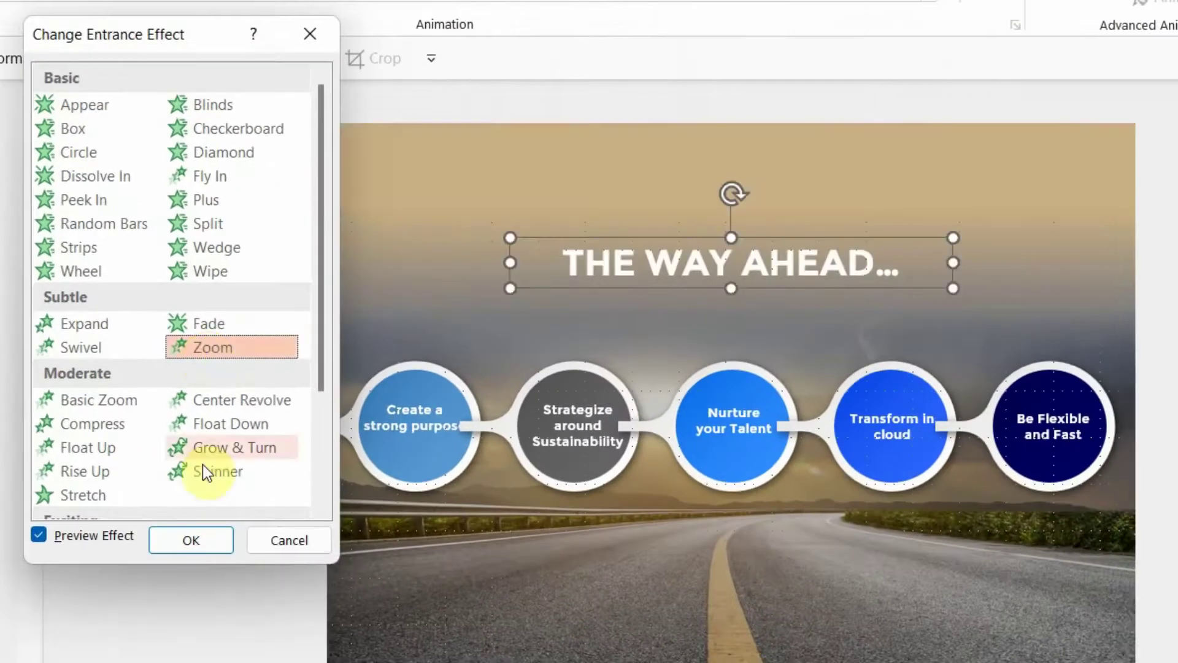
{"action": "left_click", "coordinate": [209, 540]}
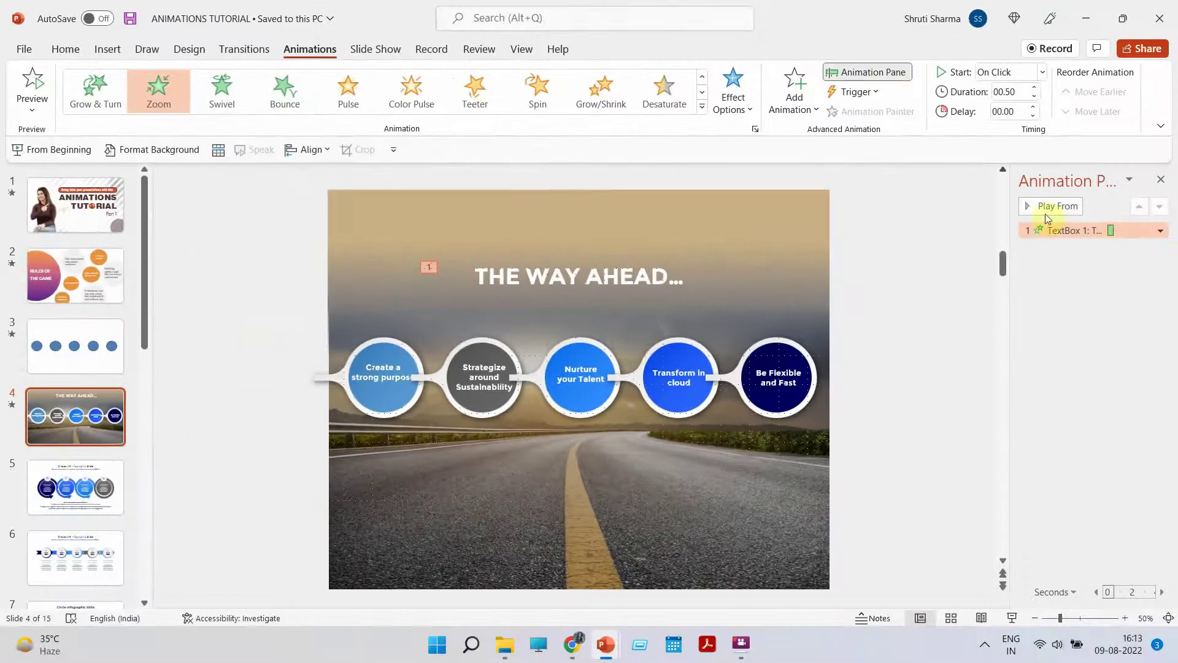